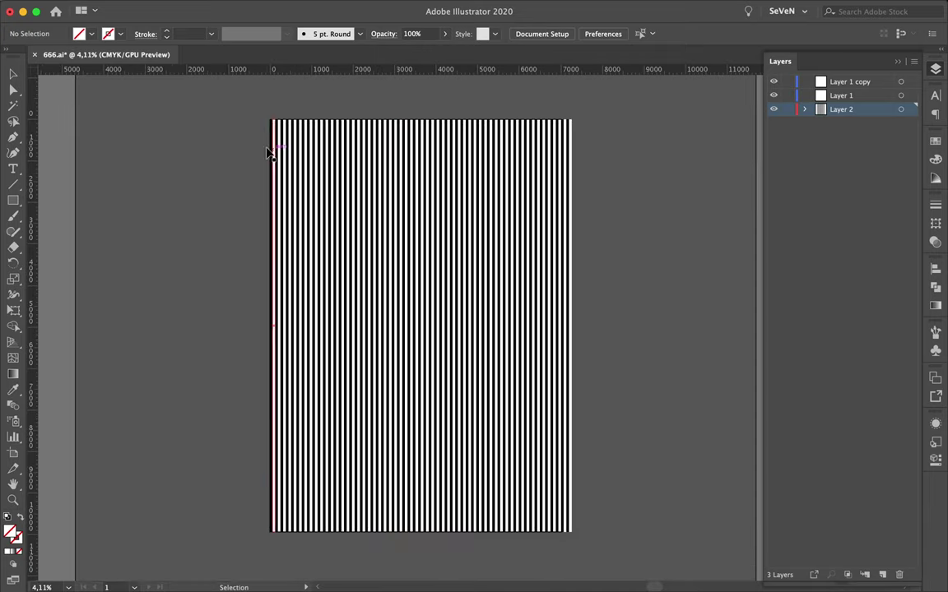
Draw three horizontal cutting lines across the stripes and select everything
drag(234, 290, 590, 289)
drag(251, 387, 671, 387)
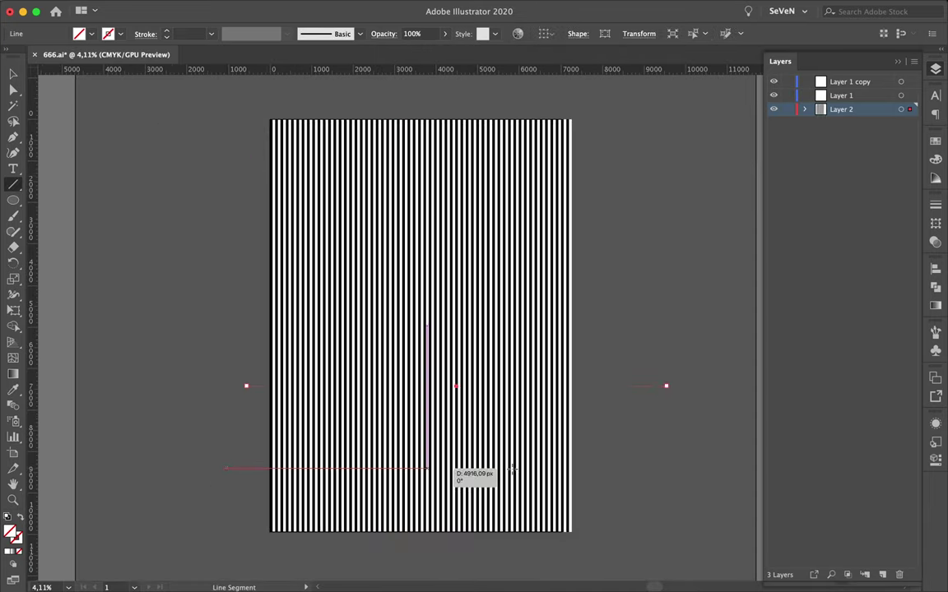
drag(226, 467, 590, 468)
key(v)
key(super+a)
Divide the stripes into horizontal bands along the cutting lines with Pathfinder
click(936, 284)
click(162, 7)
click(186, 205)
click(250, 162)
key(a)
key(super+a)
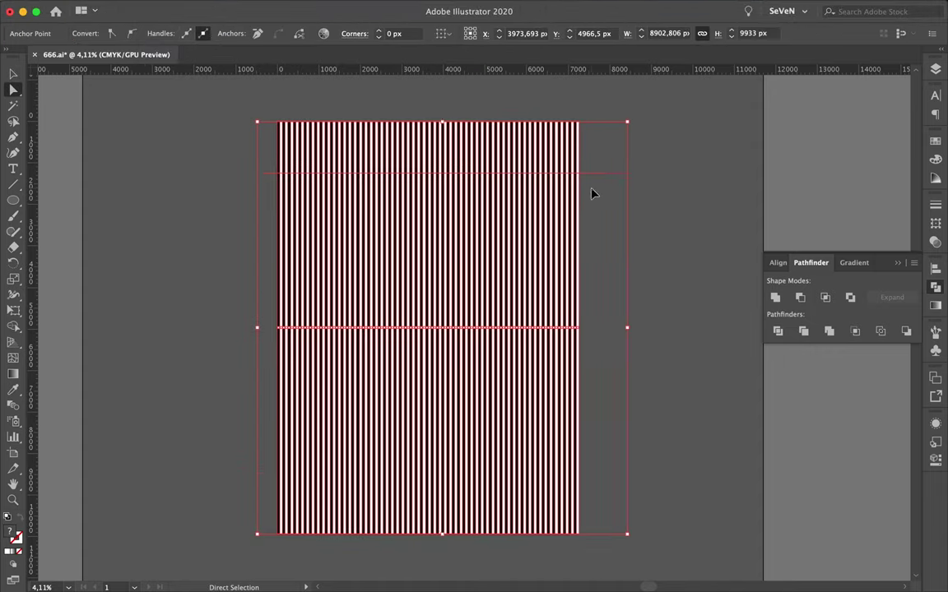
key(v)
click(773, 332)
Select the top two bands and shear them into a slant
key(a)
drag(263, 102, 658, 188)
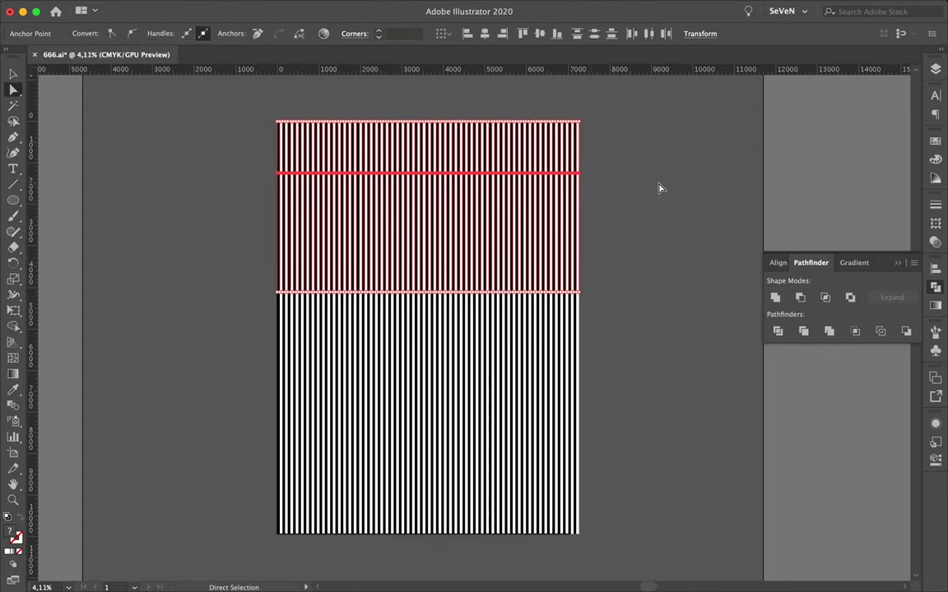
drag(13, 279, 58, 287)
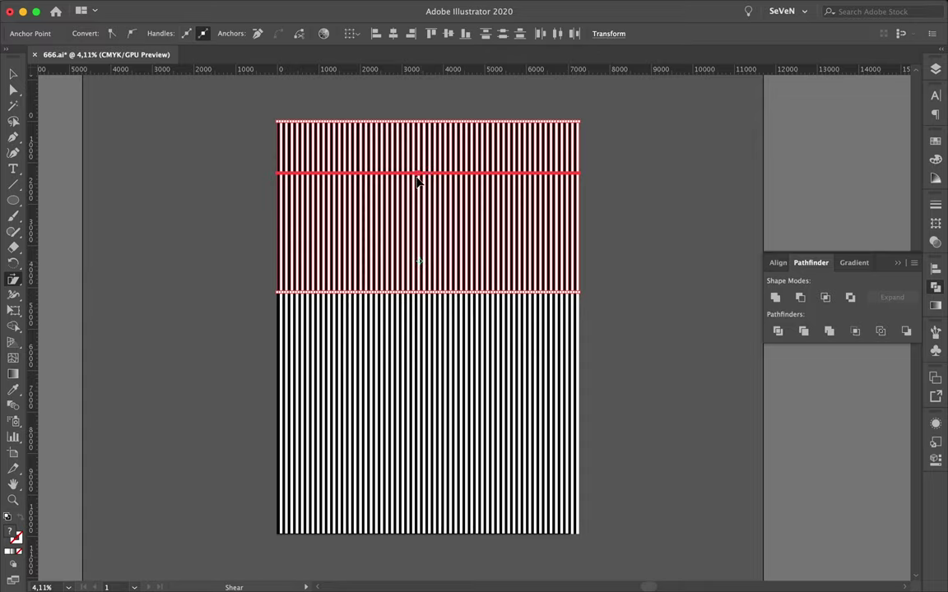
drag(417, 181, 407, 190)
drag(592, 280, 411, 307)
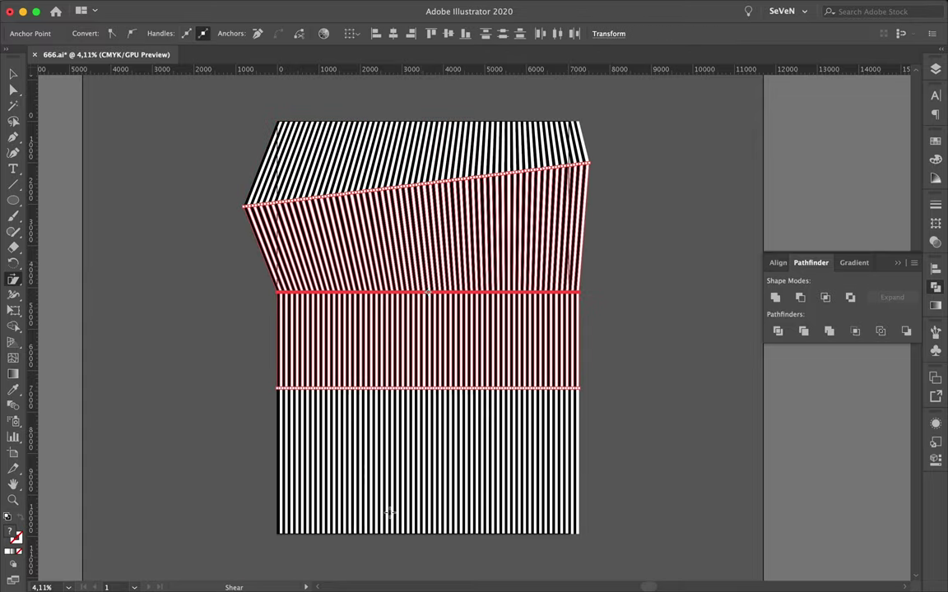
drag(390, 512, 437, 334)
Shear the middle and bottom bands at alternating angles to form a zigzag
key(a)
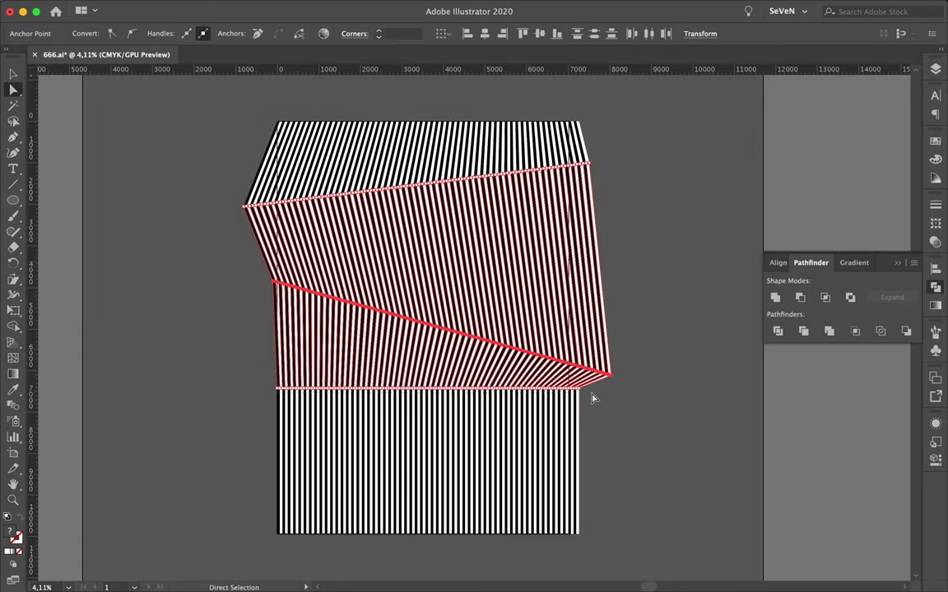
click(419, 392)
key(s)
mouse_move(442, 388)
mouse_down()
mouse_move(409, 377)
mouse_move(424, 399)
mouse_up()
key(a)
click(473, 470)
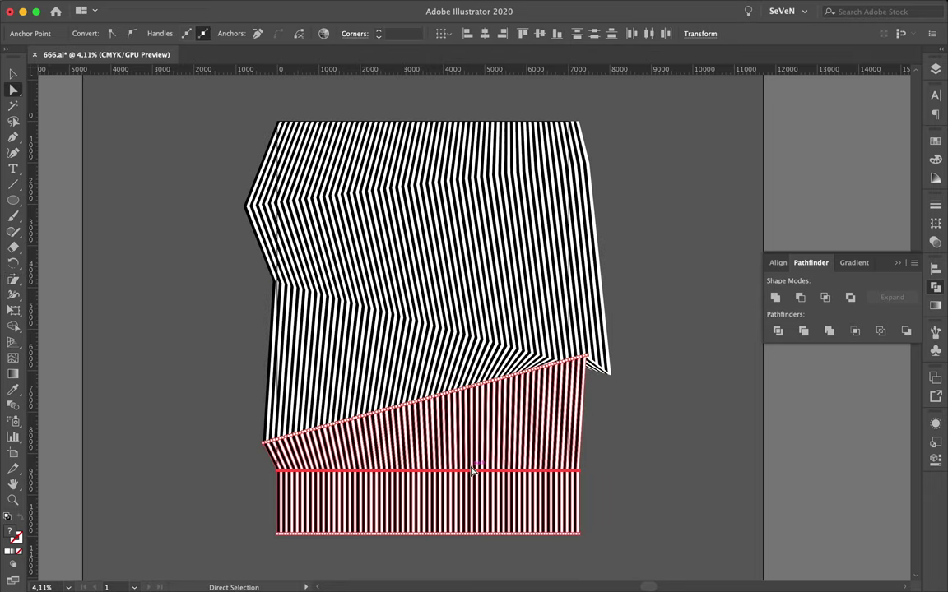
key(s)
drag(474, 470, 428, 481)
Drag the warped stripe artwork onto the Photoshop poster
click(441, 572)
click(404, 570)
drag(687, 211, 303, 203)
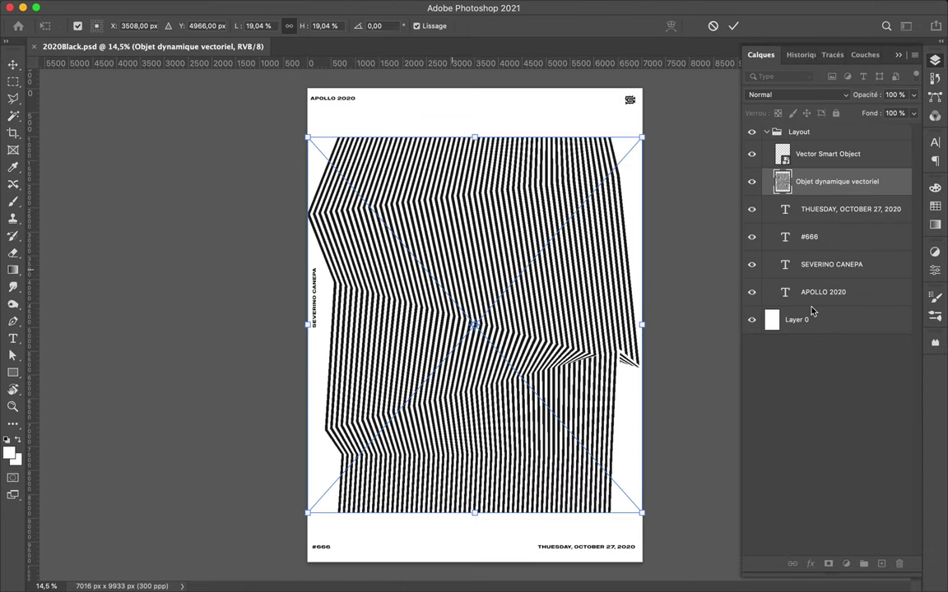
Place the zigzag stripes below the text layers and shorten them between header and footer
key(Return)
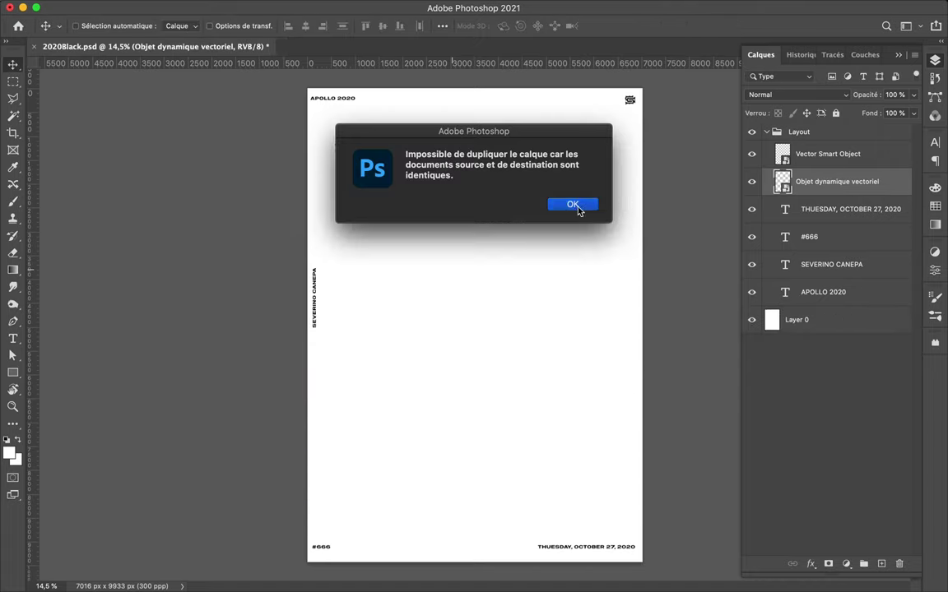
click(576, 208)
drag(825, 181, 811, 310)
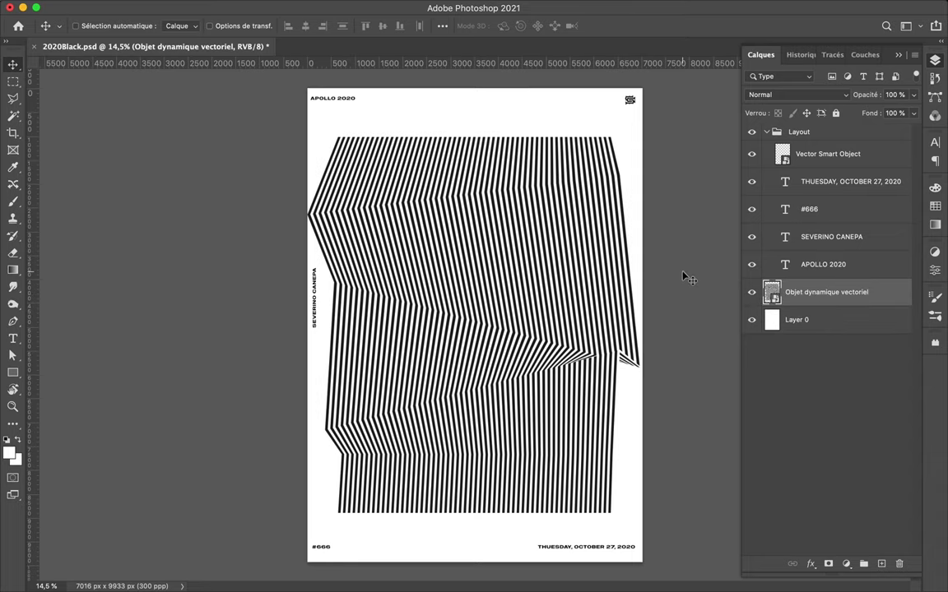
key(ctrl+t)
drag(505, 513, 493, 495)
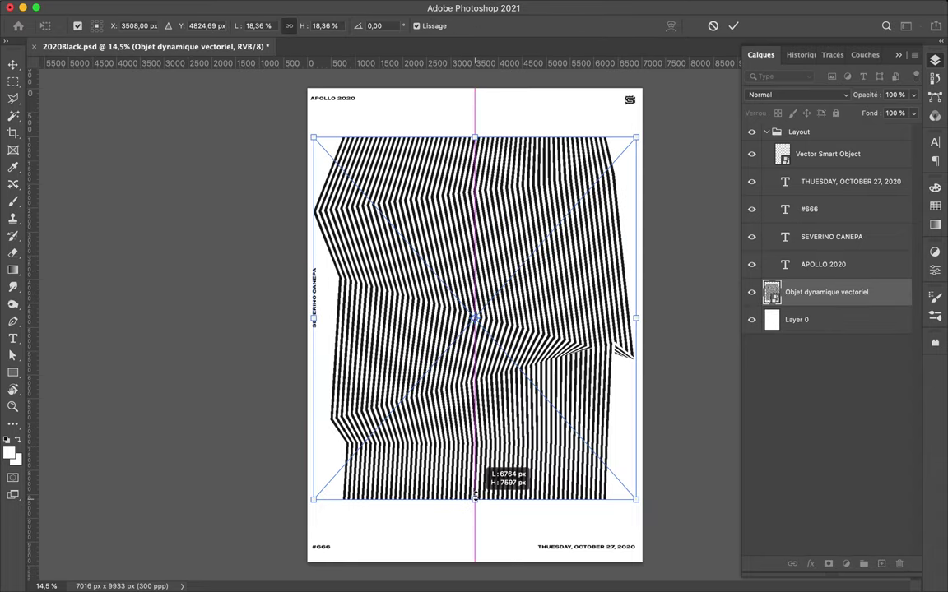
key(Return)
Undo the shears in Illustrator and paste the straight stripes stretched over the whole poster
click(431, 568)
drag(647, 23, 499, 22)
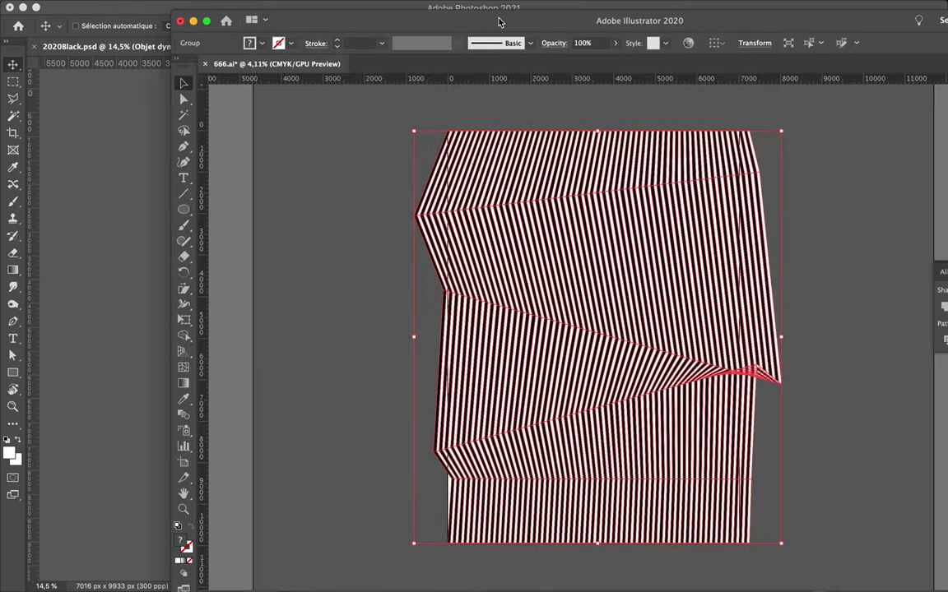
key(ctrl+z)
drag(440, 154, 681, 450)
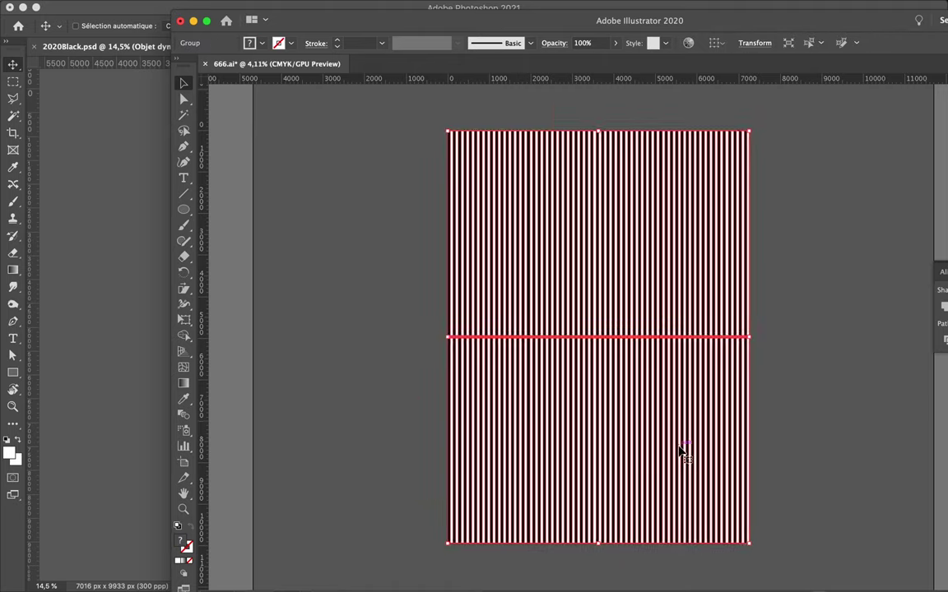
key(ctrl+c)
click(149, 391)
key(ctrl+v)
drag(475, 98, 475, 89)
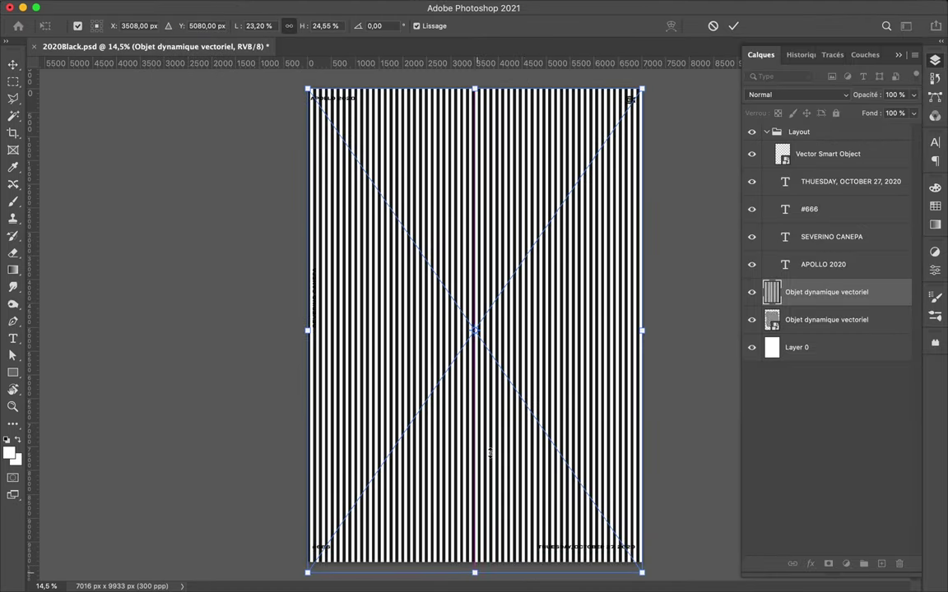
Confirm the straight stripes and duplicate their layer
key(Return)
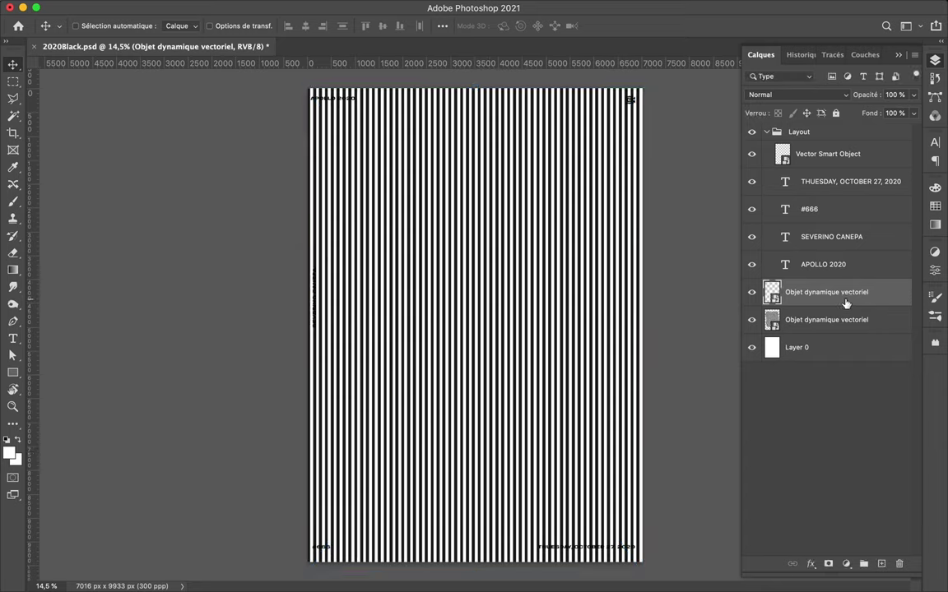
click(838, 332)
right_click(830, 319)
click(626, 506)
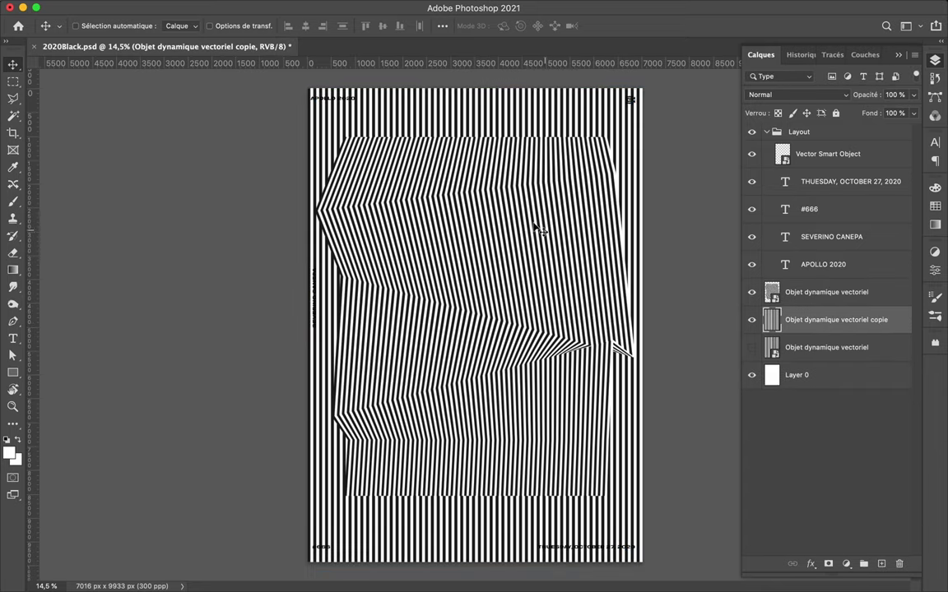
Liquify the copy, warping stripes along the top-left, left, right and top edges
click(385, 8)
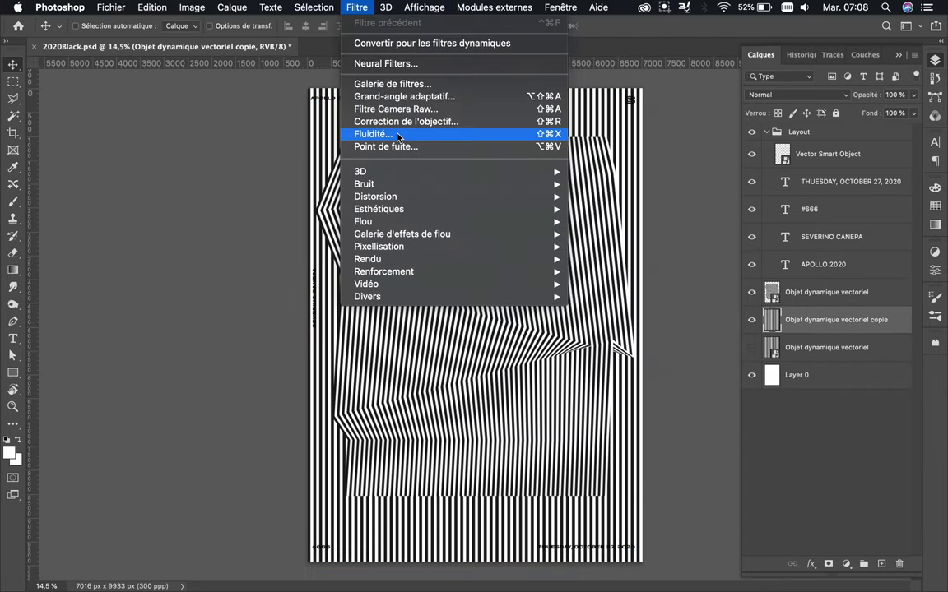
click(360, 131)
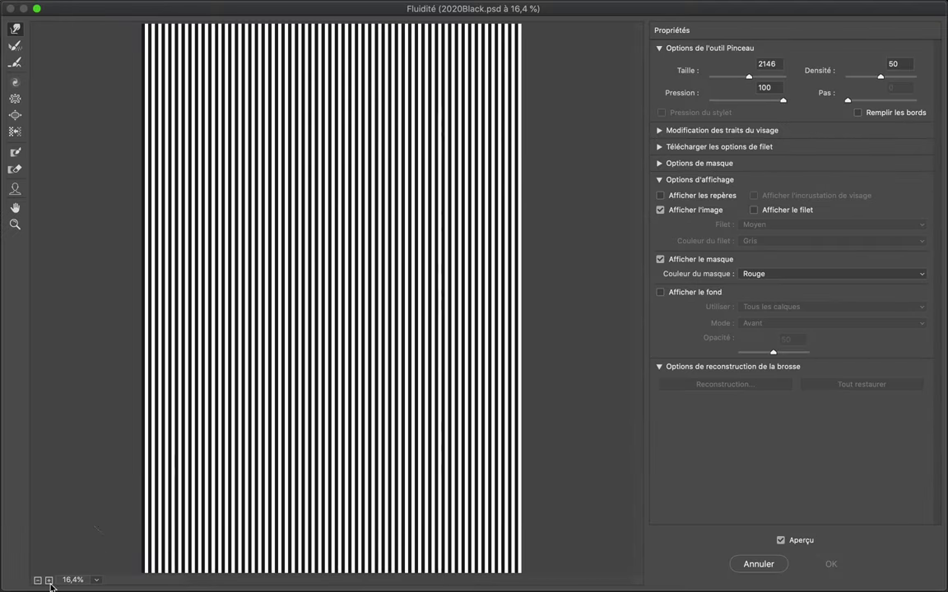
click(37, 580)
drag(271, 140, 186, 131)
mouse_move(313, 148)
mouse_down()
mouse_move(371, 152)
mouse_move(411, 132)
mouse_move(444, 161)
mouse_move(412, 202)
mouse_move(379, 214)
mouse_up()
mouse_move(231, 209)
mouse_down()
mouse_move(181, 210)
mouse_move(206, 239)
mouse_move(177, 280)
mouse_move(211, 380)
mouse_up()
mouse_move(387, 247)
mouse_down()
mouse_move(404, 354)
mouse_move(456, 501)
mouse_move(386, 469)
mouse_move(280, 473)
mouse_move(222, 494)
mouse_move(179, 423)
mouse_move(201, 433)
mouse_up()
drag(238, 59, 429, 58)
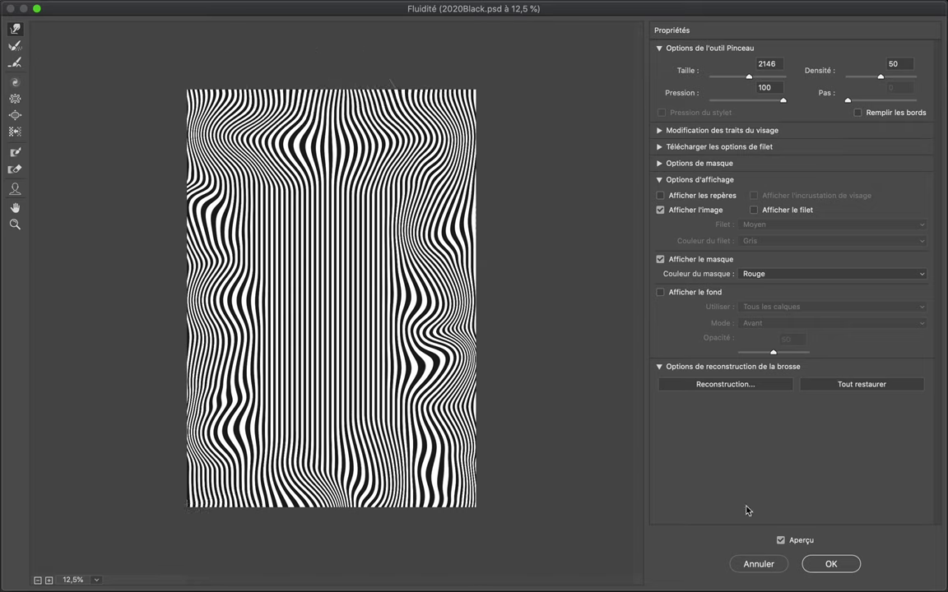
click(826, 562)
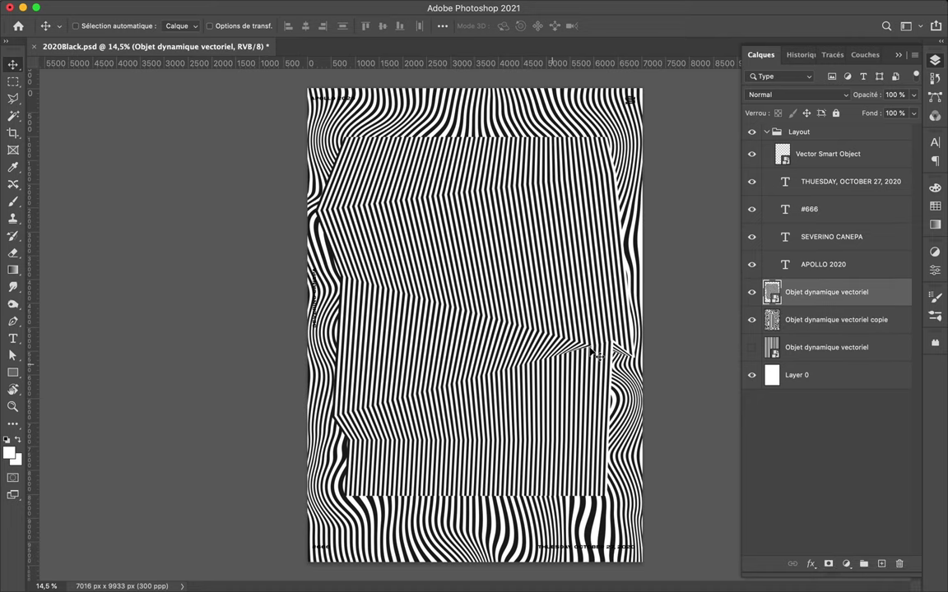
Narrow the zigzag block slightly and shift it into position
key(ctrl+t)
drag(625, 321, 613, 318)
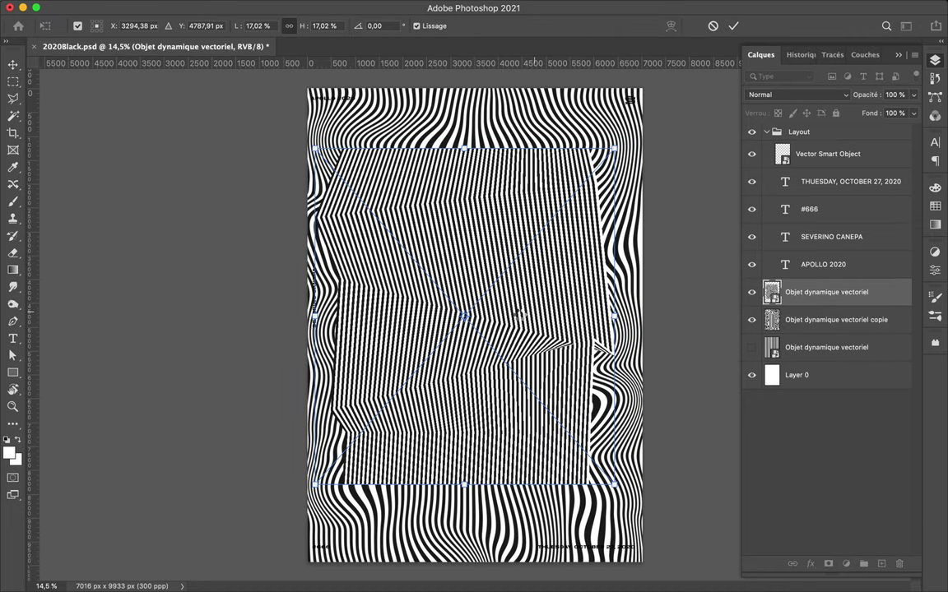
key(Return)
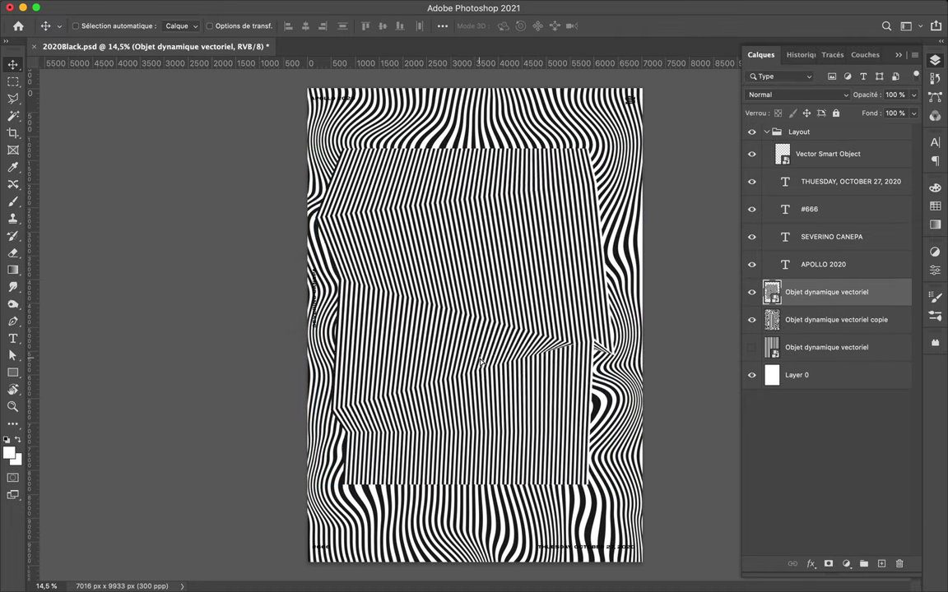
drag(461, 334, 489, 354)
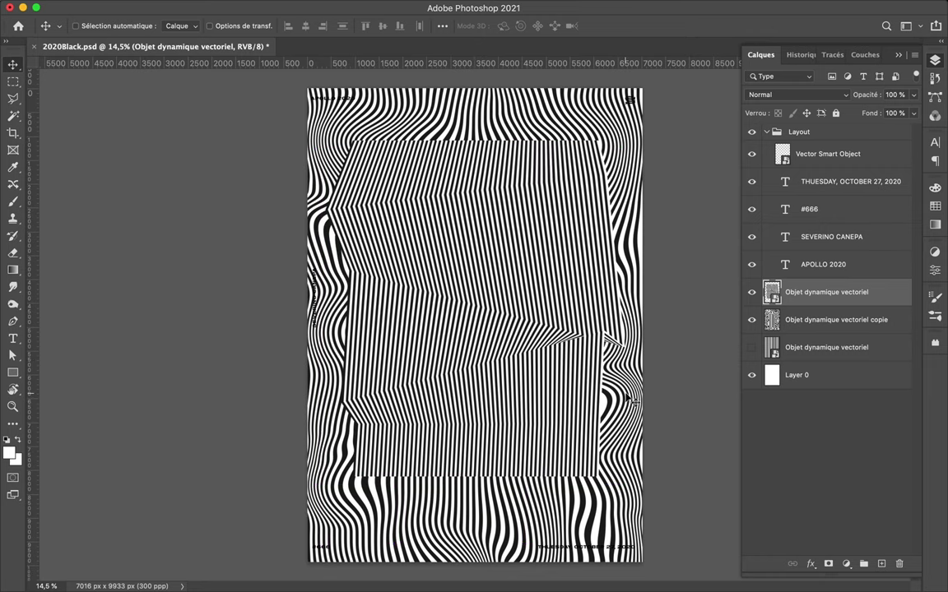
Duplicate the straight-stripe layer and marquee a rectangle of stripes near the top-left
click(831, 319)
drag(831, 319, 755, 296)
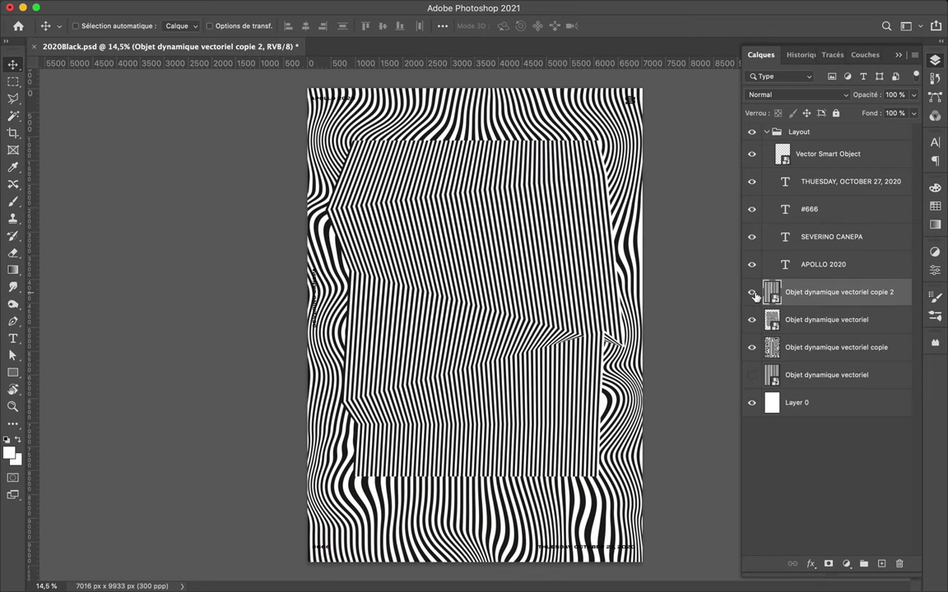
key(m)
drag(338, 155, 488, 222)
right_click(749, 290)
key(Escape)
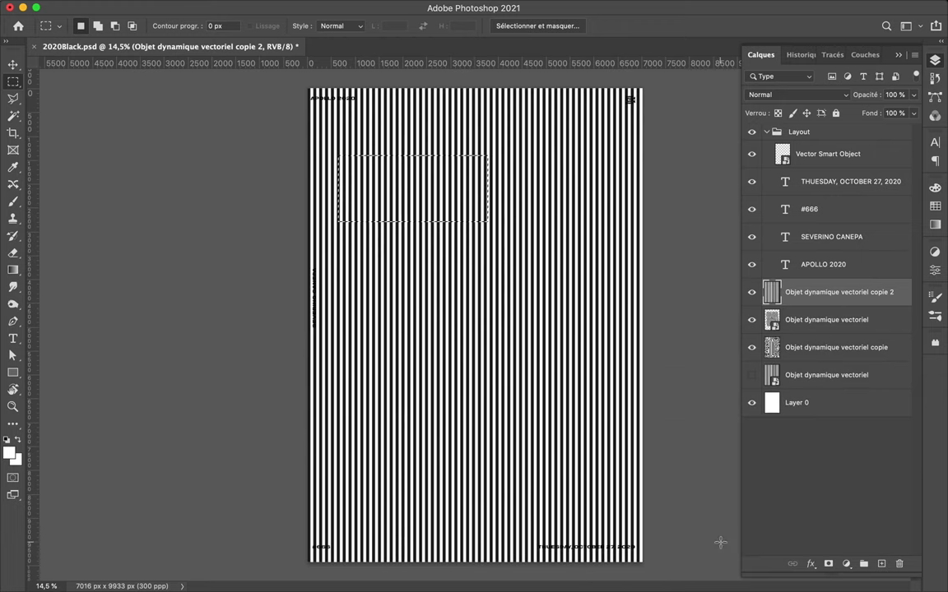
mouse_move(802, 293)
mouse_down()
mouse_move(810, 377)
mouse_move(810, 288)
mouse_up()
Copy the selected stripes to a new patch layer and scale it to about 80%
key(ctrl+j)
key(v)
key(ctrl+t)
mouse_move(412, 156)
mouse_down()
mouse_move(396, 153)
mouse_move(396, 175)
mouse_move(562, 429)
mouse_up()
key(Return)
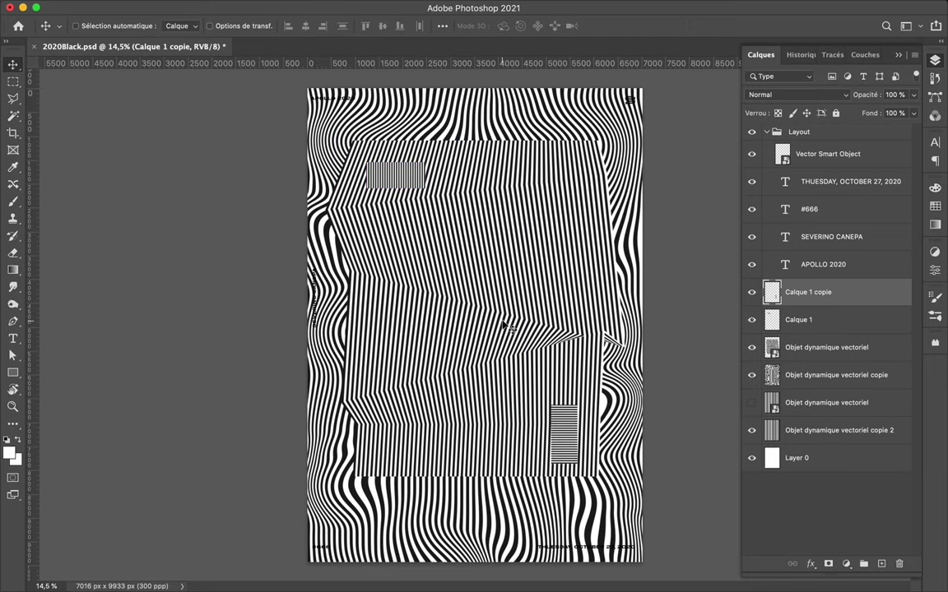
click(546, 571)
key(super+Tab)
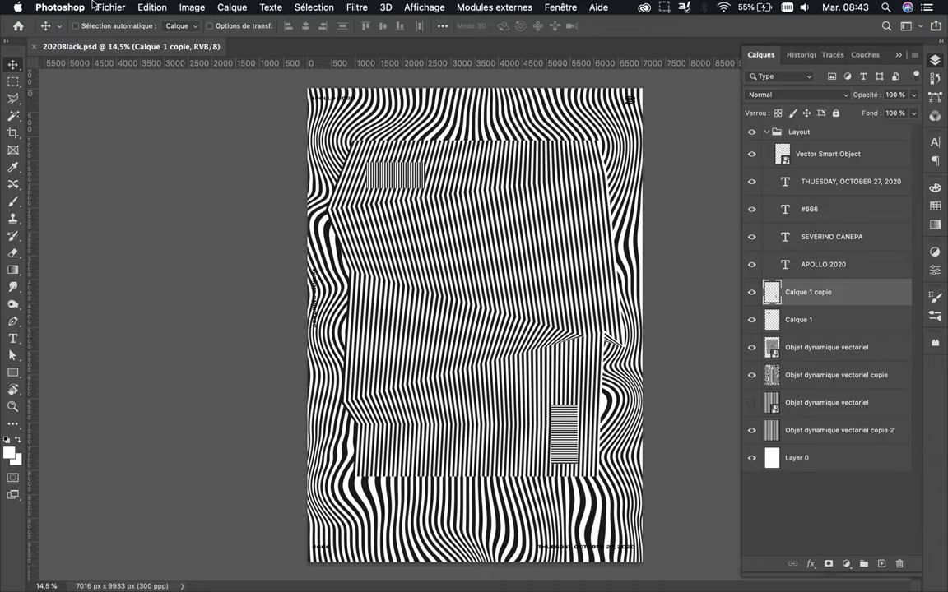
key(super+n)
Create a 9000 × 9000 px document and bring in the wavy stripes scaled to fit
double_click(338, 190)
key(ctrl+Tab)
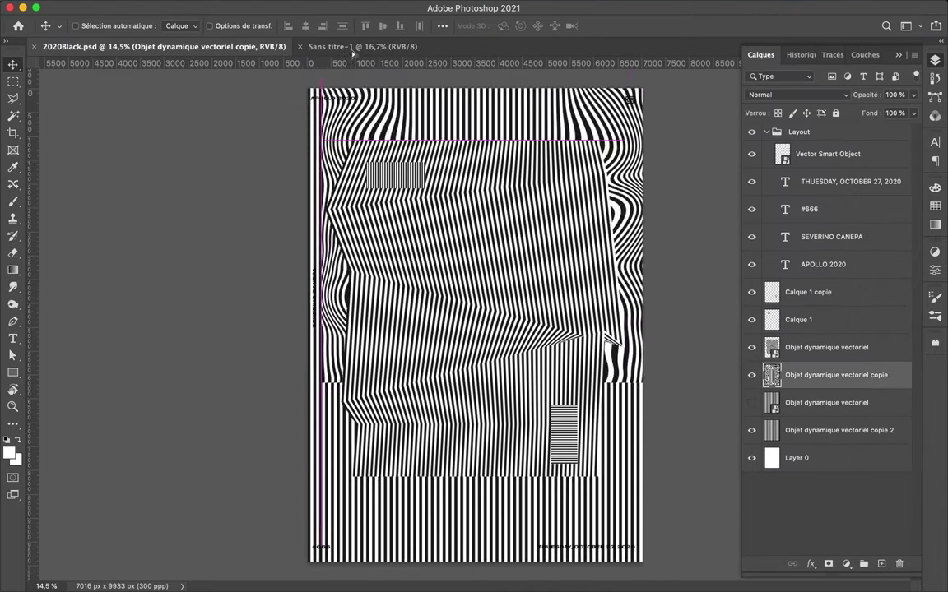
drag(290, 247, 460, 272)
key(ctrl+t)
drag(310, 306, 346, 321)
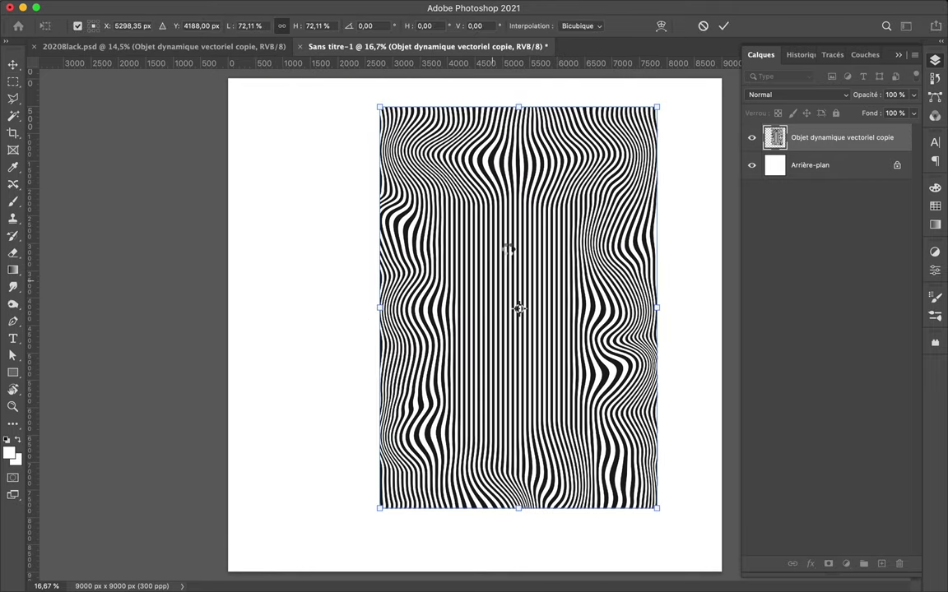
key(Return)
Delete the Arrière-plan layer, convert the image to RGB, and show the Couches panel
double_click(811, 165)
key(Return)
key(Delete)
click(216, 6)
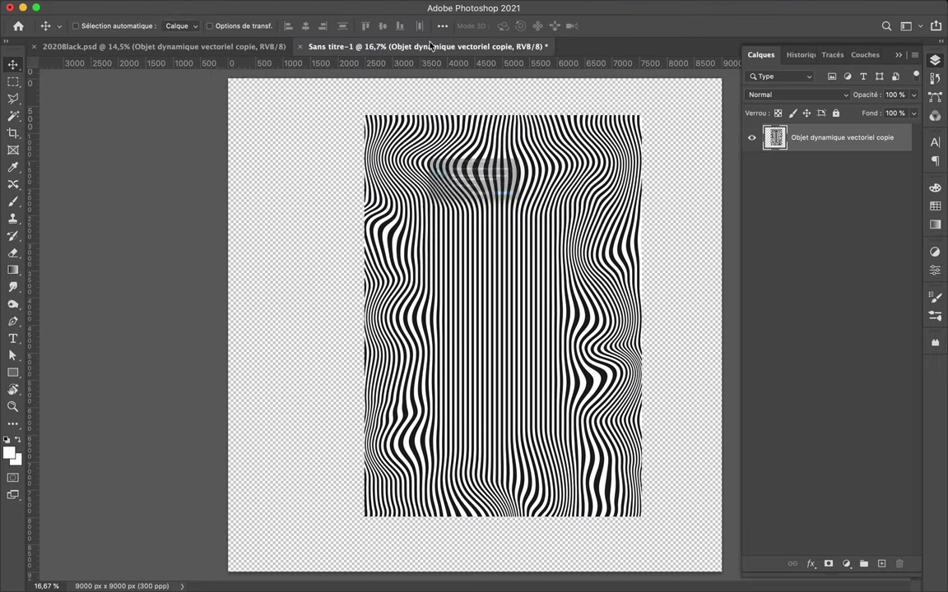
click(859, 54)
click(192, 7)
click(436, 77)
click(749, 104)
Magic-wand the stripes in the active channel and shift them about 21 px sideways
scroll(446, 248, up, 5)
key(w)
click(362, 300)
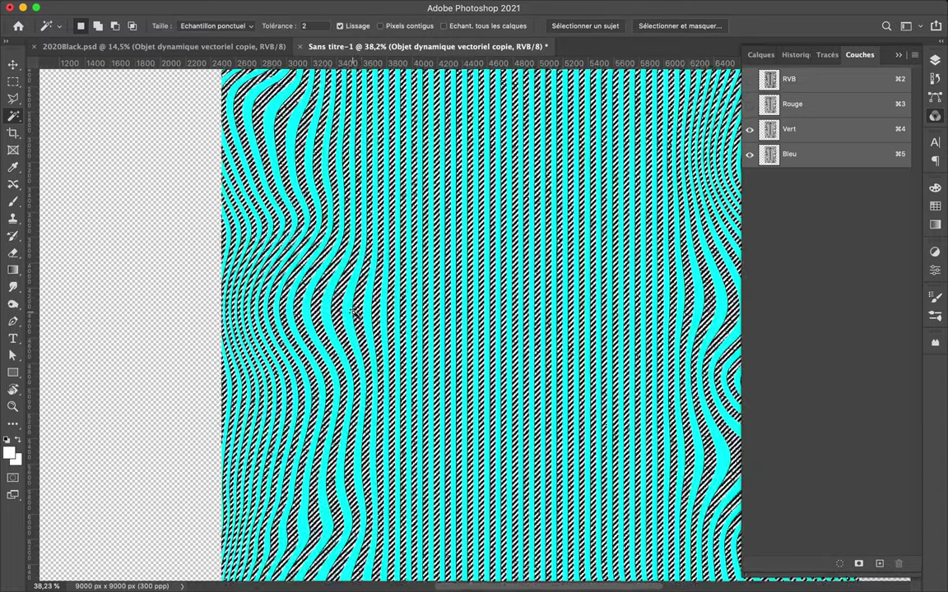
scroll(339, 308, down, 3)
key(v)
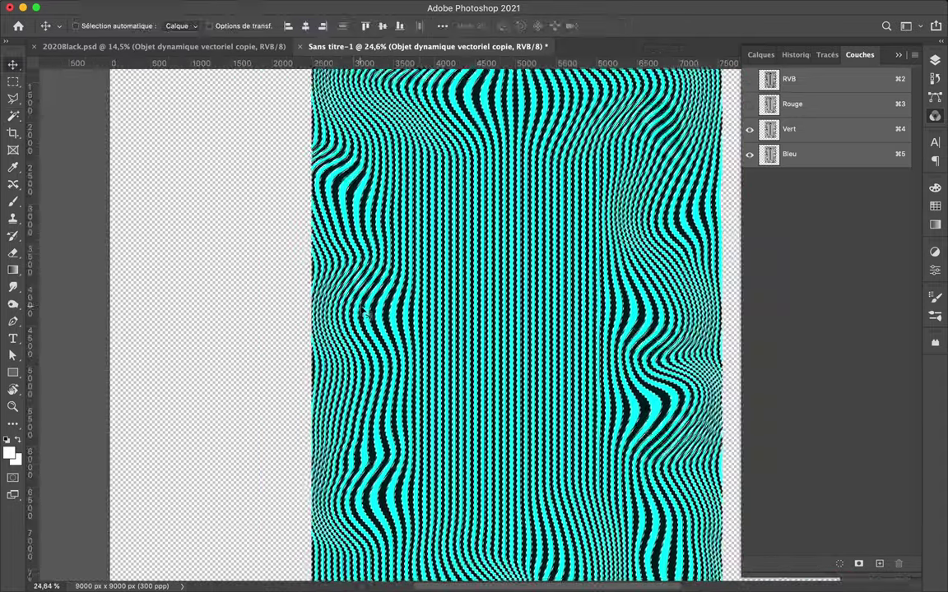
drag(355, 310, 676, 214)
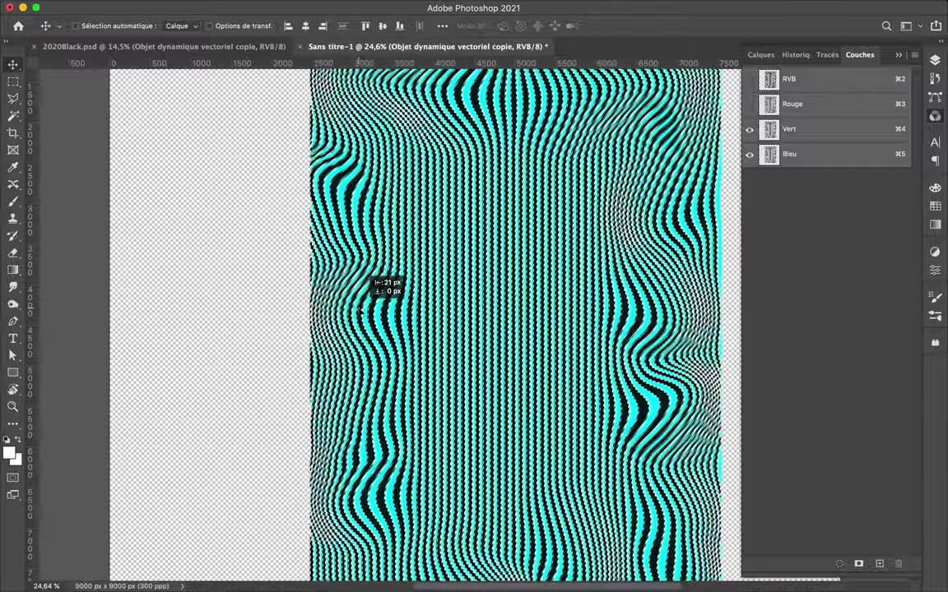
Select the stripes in the Vert channel and offset them sideways
key(m)
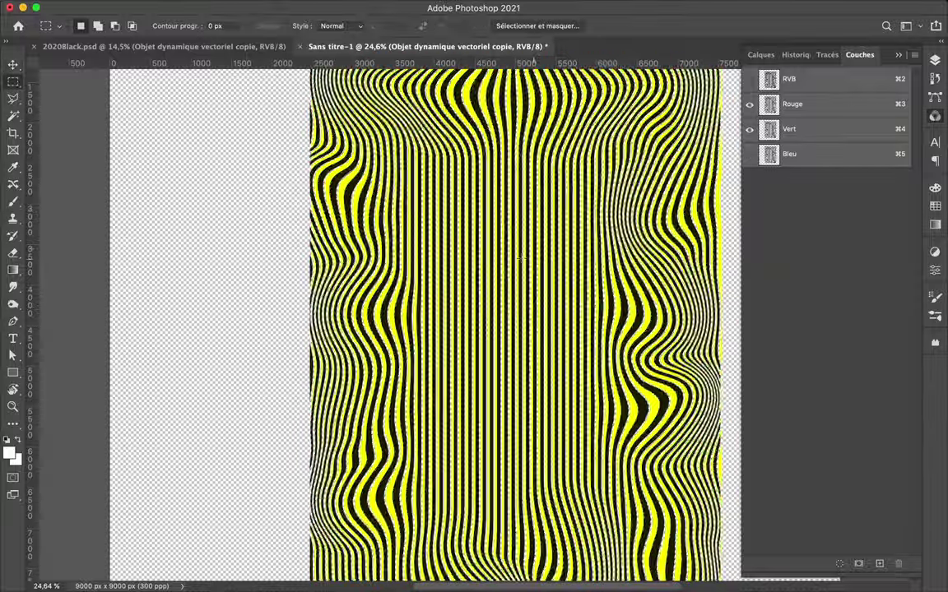
scroll(477, 279, up, 3)
key(ctrl+4)
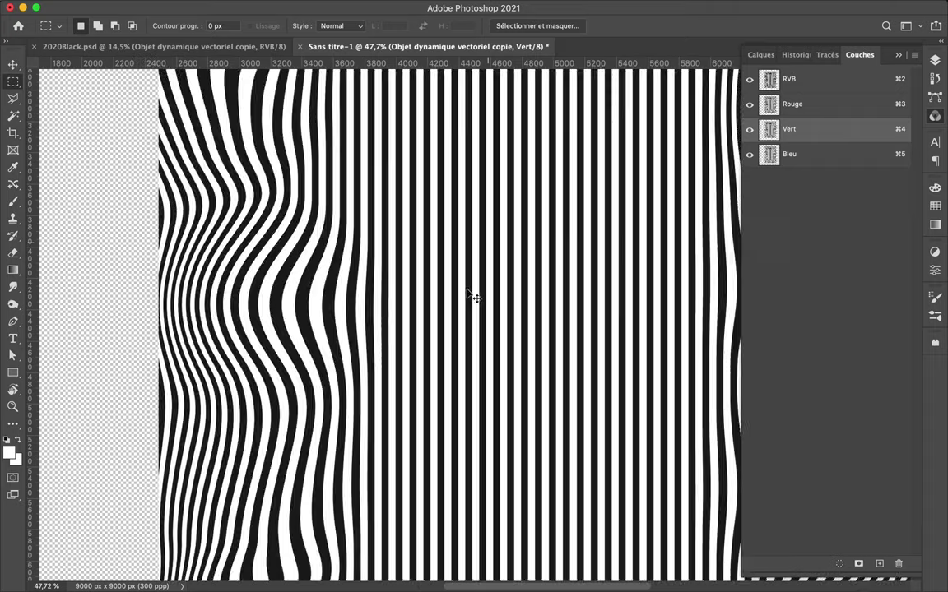
key(w)
click(286, 310)
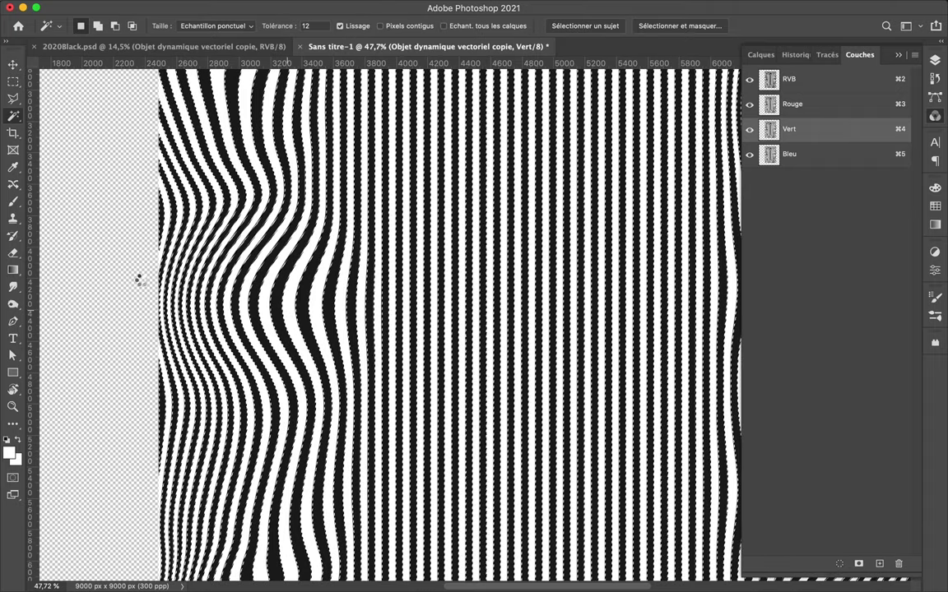
click(748, 104)
key(v)
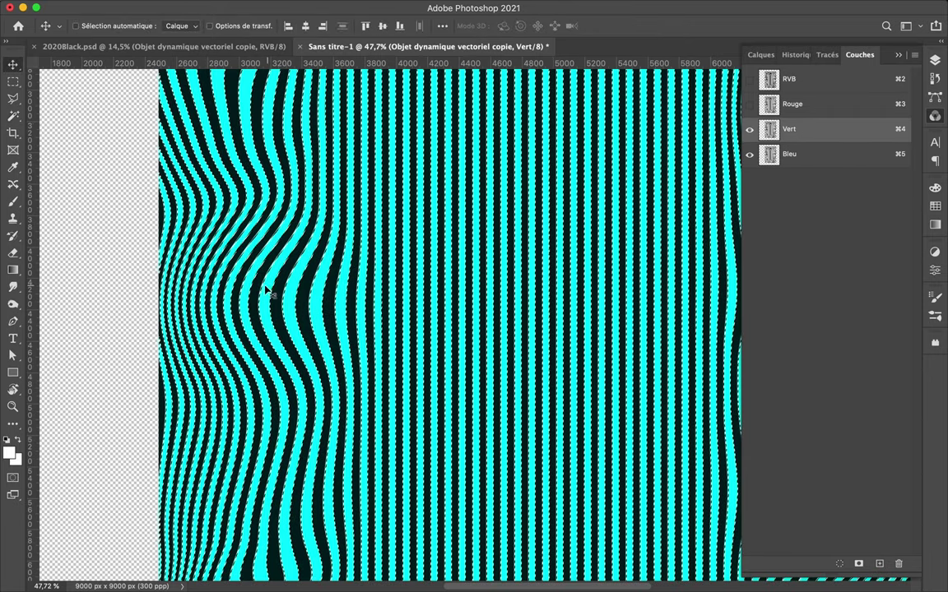
drag(263, 290, 261, 276)
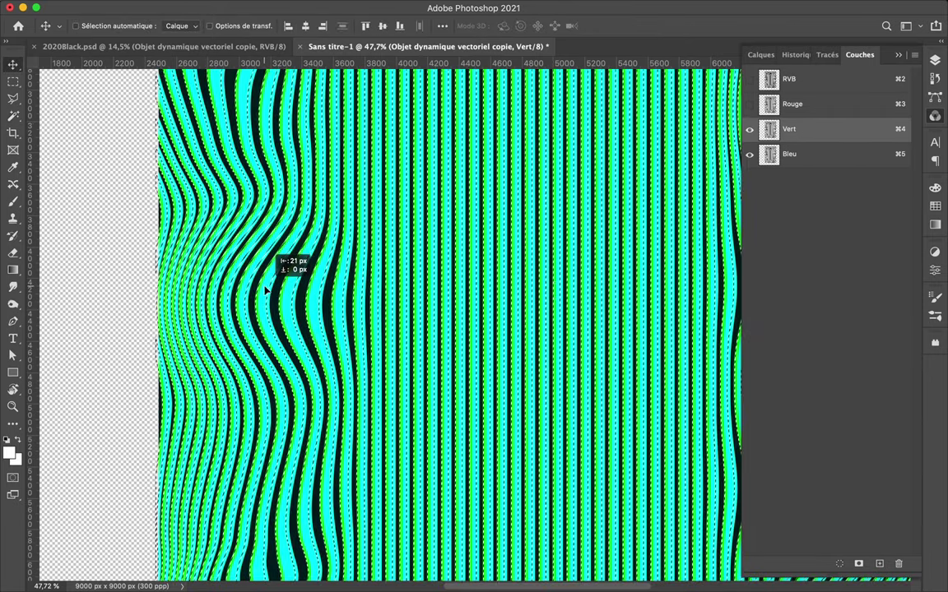
Nudge the Bleu channel stripes slightly and preview the combined channels
click(803, 155)
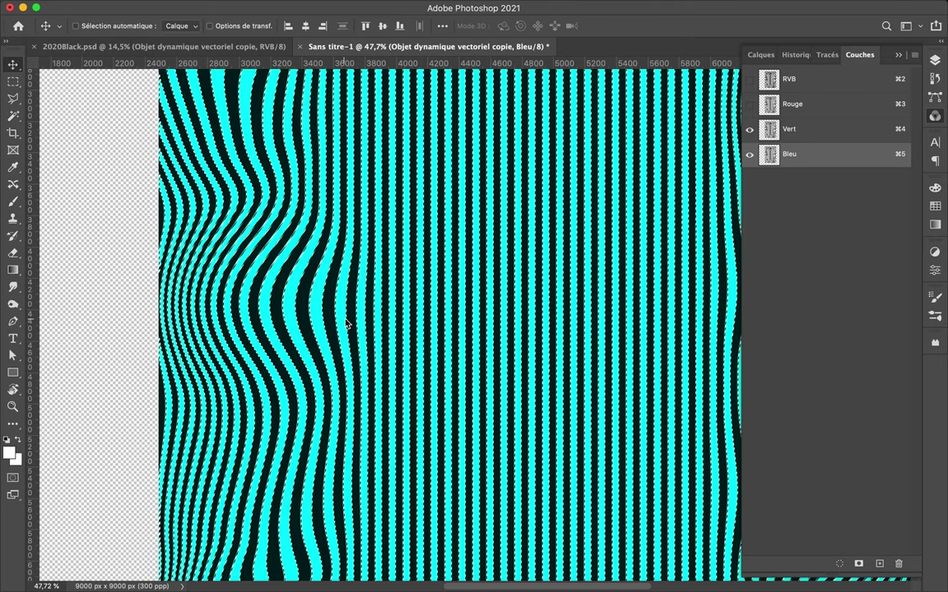
drag(345, 323, 341, 323)
click(749, 105)
click(749, 154)
Select the Rouge channel stripes and offset them sideways in two moves
click(798, 104)
key(w)
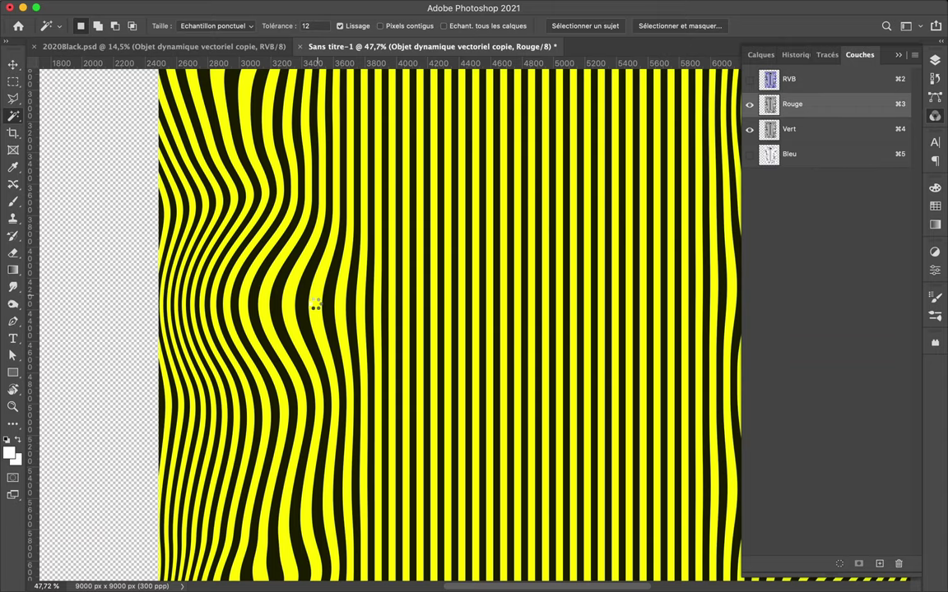
click(316, 306)
key(v)
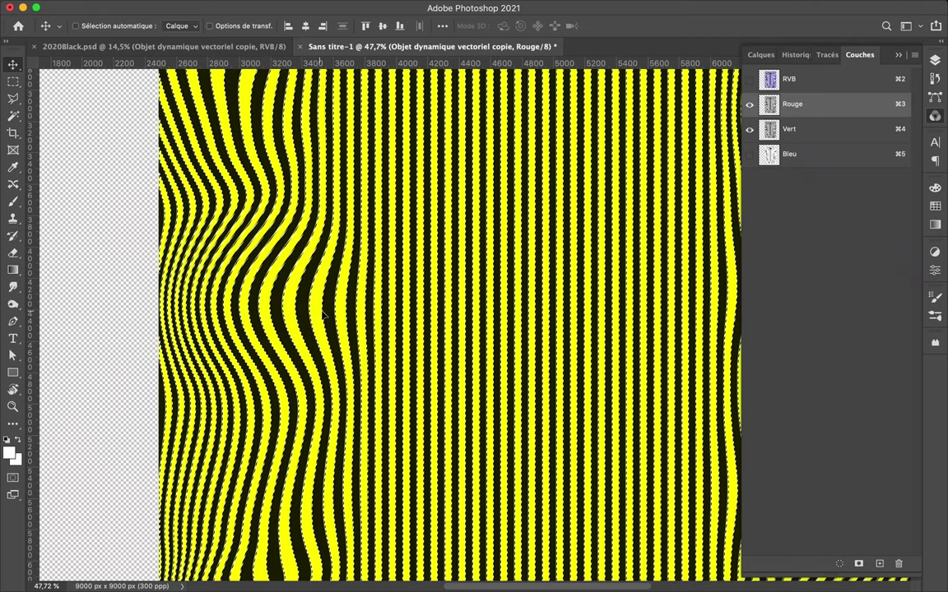
drag(323, 316, 349, 286)
mouse_move(387, 231)
mouse_down()
mouse_move(319, 280)
mouse_move(280, 275)
mouse_move(296, 243)
mouse_up()
Shift the Bleu channel stripes sideways and fit the whole image on screen
key(super+4)
key(super+5)
drag(531, 214, 571, 169)
key(super+0)
Drag the fringed stripes into 2020Black.psd and enlarge them to about 140%
key(m)
key(super+2)
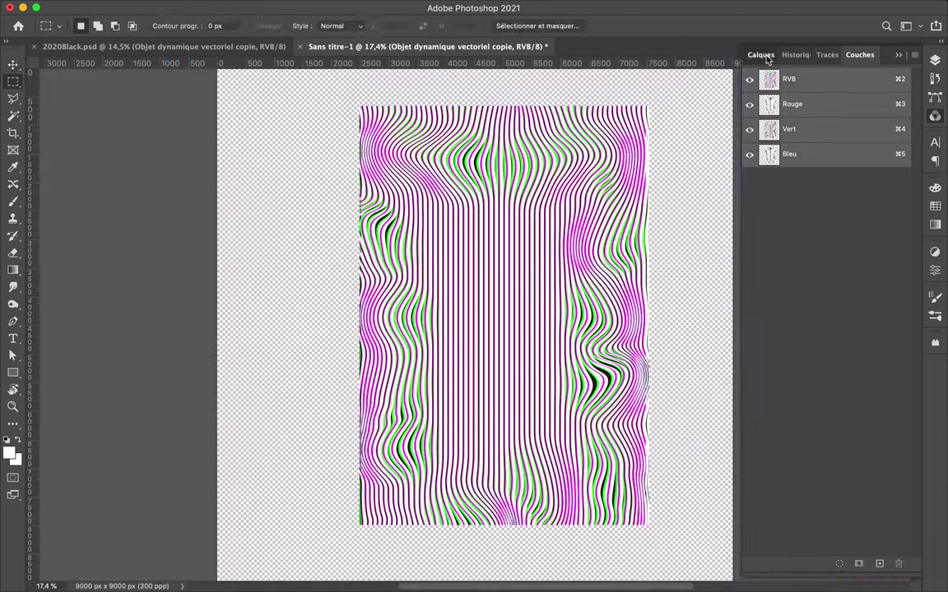
click(761, 55)
key(v)
drag(485, 210, 494, 218)
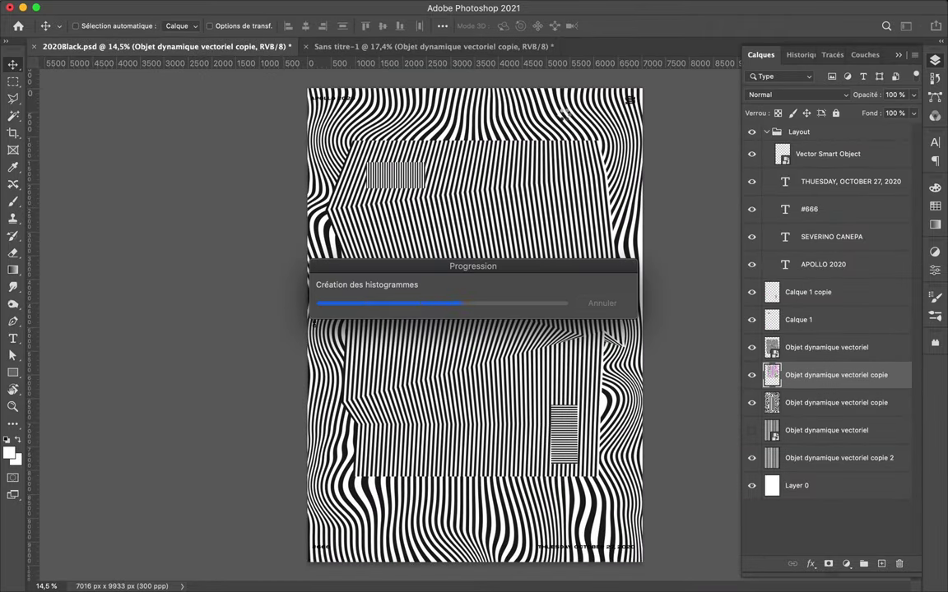
key(super+t)
drag(371, 400, 303, 489)
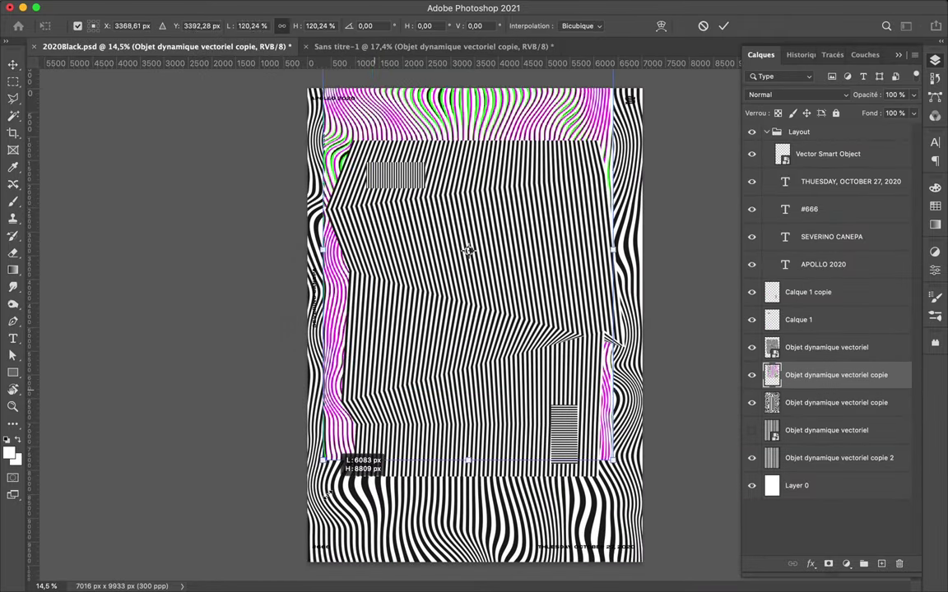
drag(613, 489, 642, 529)
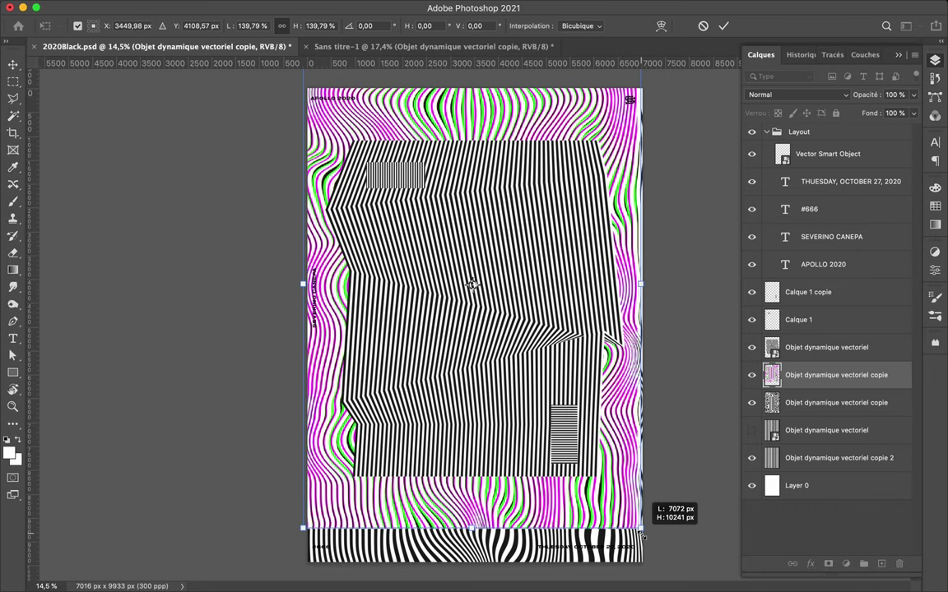
key(Return)
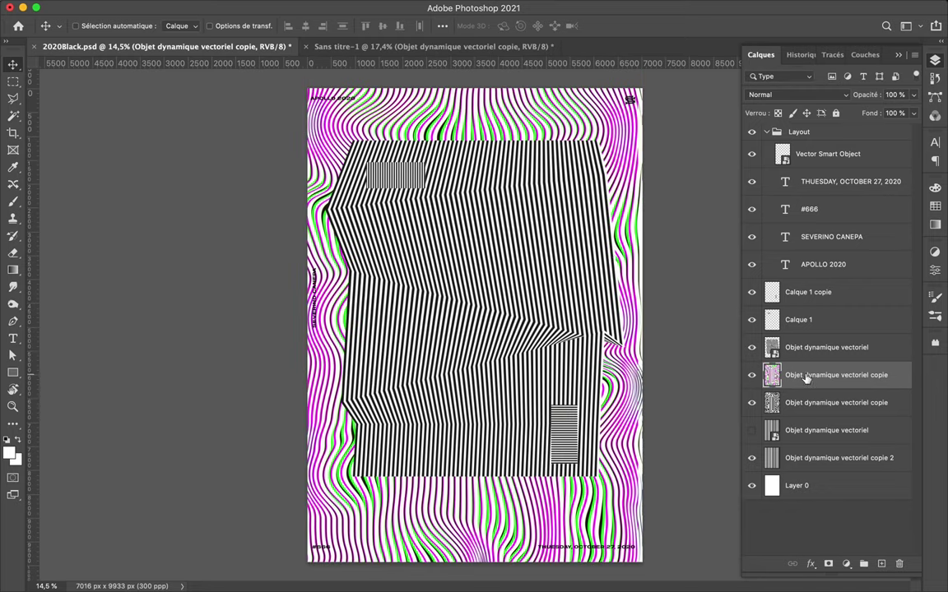
Set the fringed stripe layer's blend mode to Incrustation after browsing other modes
click(811, 97)
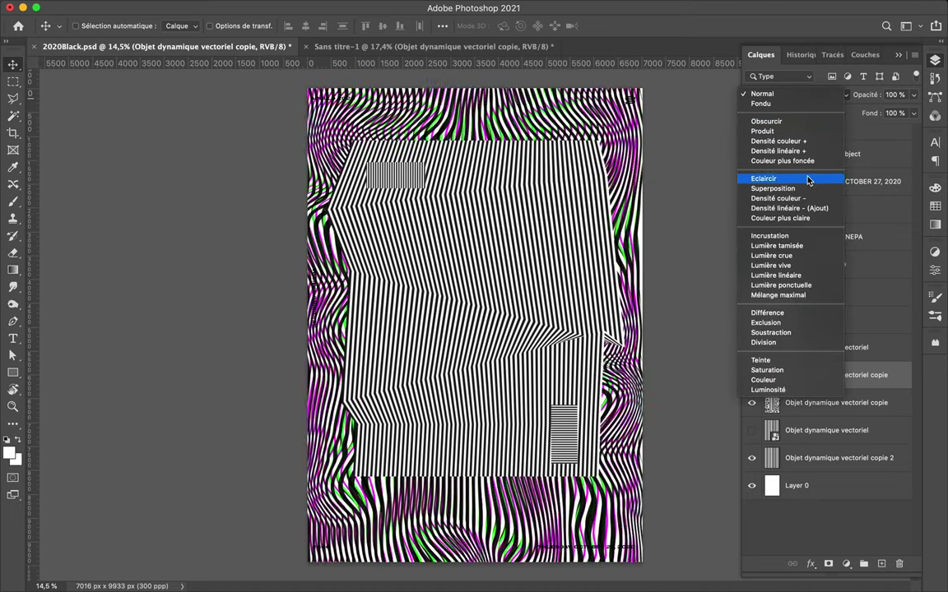
click(802, 236)
scroll(623, 333, up, 2)
scroll(613, 370, up, 2)
scroll(614, 371, up, 2)
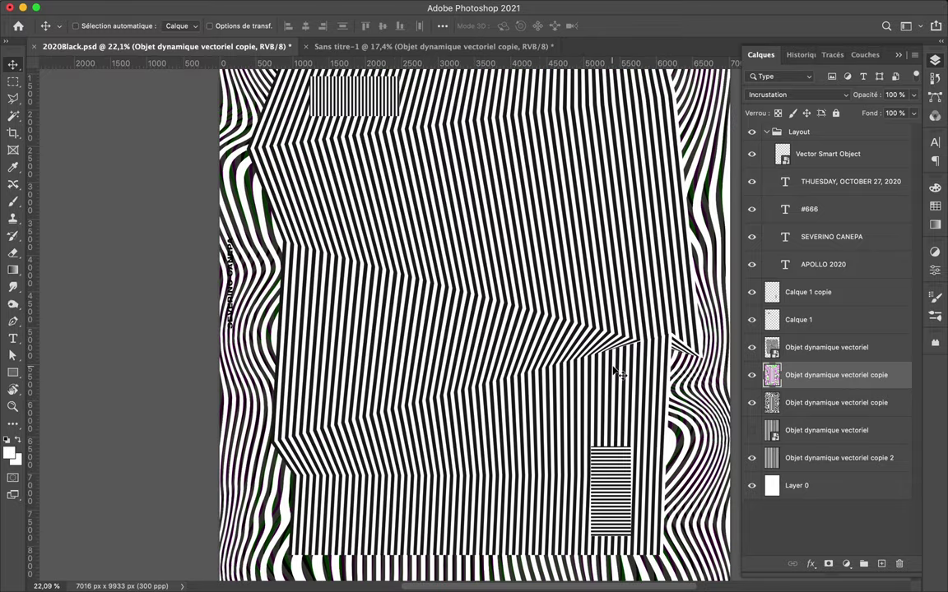
scroll(621, 373, up, 2)
click(808, 100)
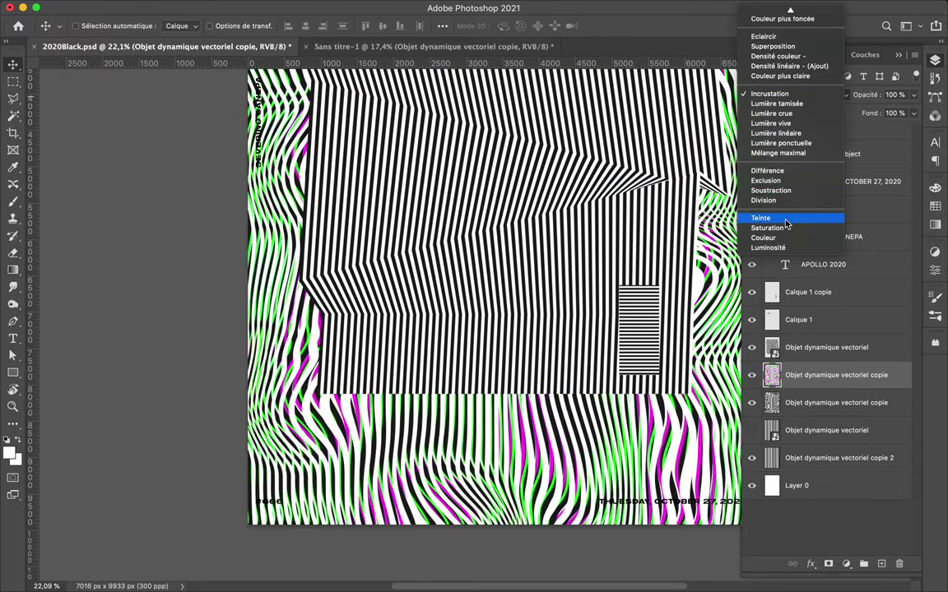
key(Escape)
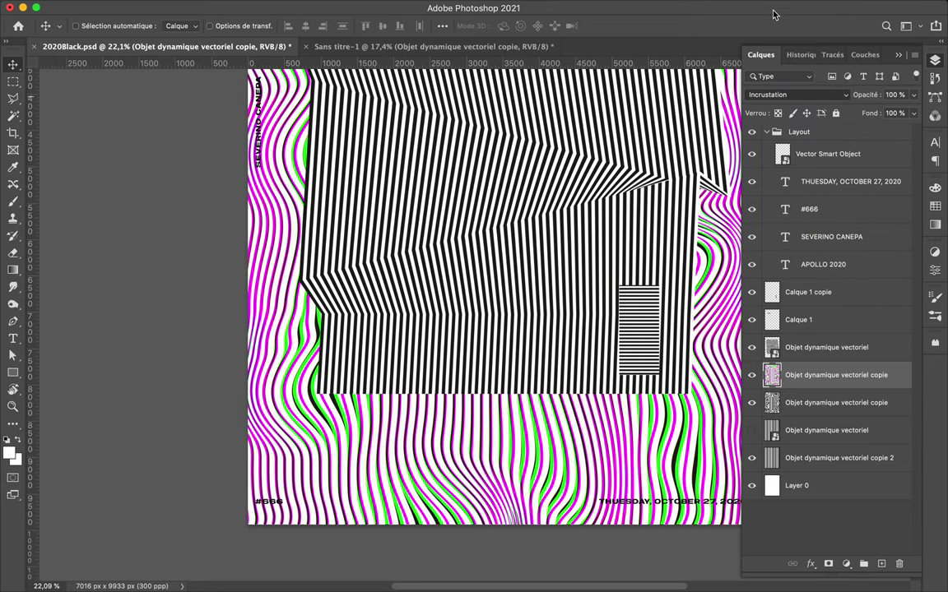
Add a new empty layer, Calque 2, directly above the stripes
key(super+minus)
key(super+alt+shift+n)
mouse_move(811, 375)
mouse_down()
mouse_move(817, 385)
mouse_move(765, 355)
mouse_up()
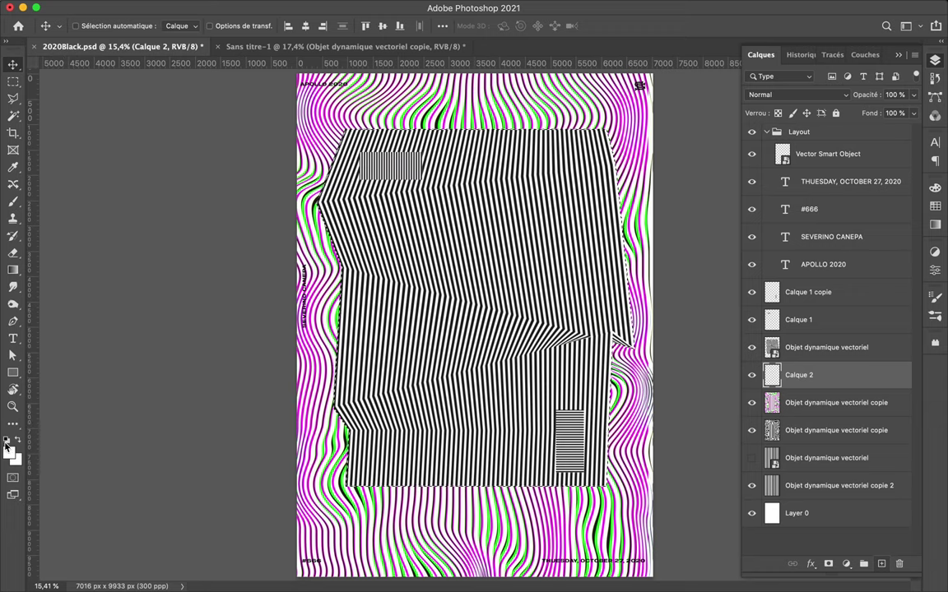
Paint a large black shape on Calque 2 behind the central panel with a 5000 px hard brush
key(super+j)
key(Return)
key(b)
right_click(527, 257)
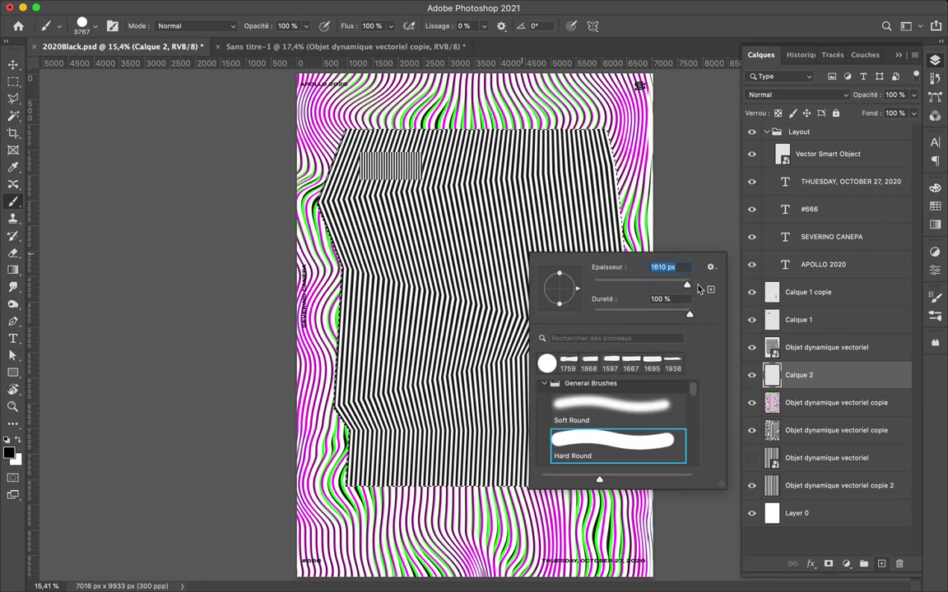
key(Return)
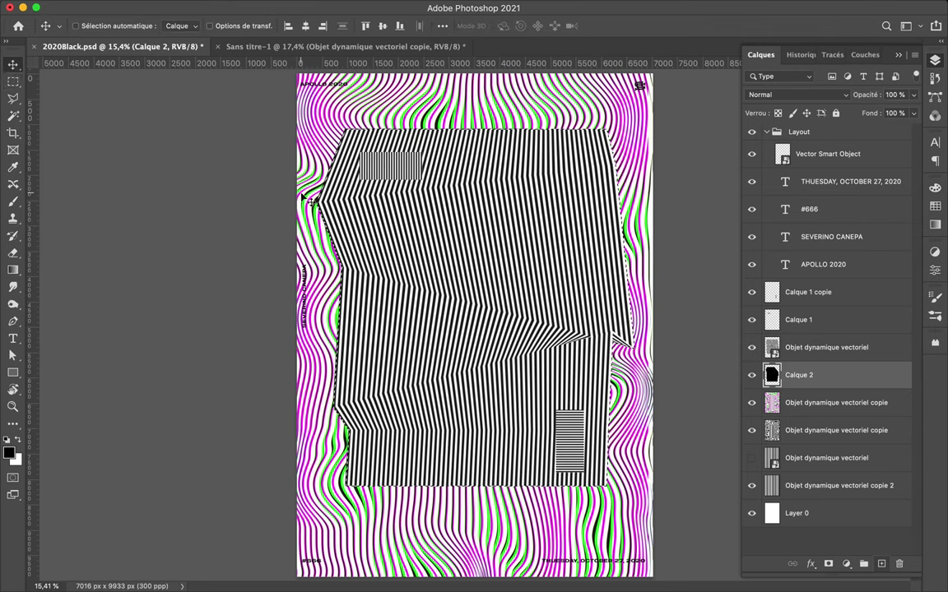
drag(379, 377, 312, 201)
Soften the black shape with an 84,8 px Gaussian blur
key(v)
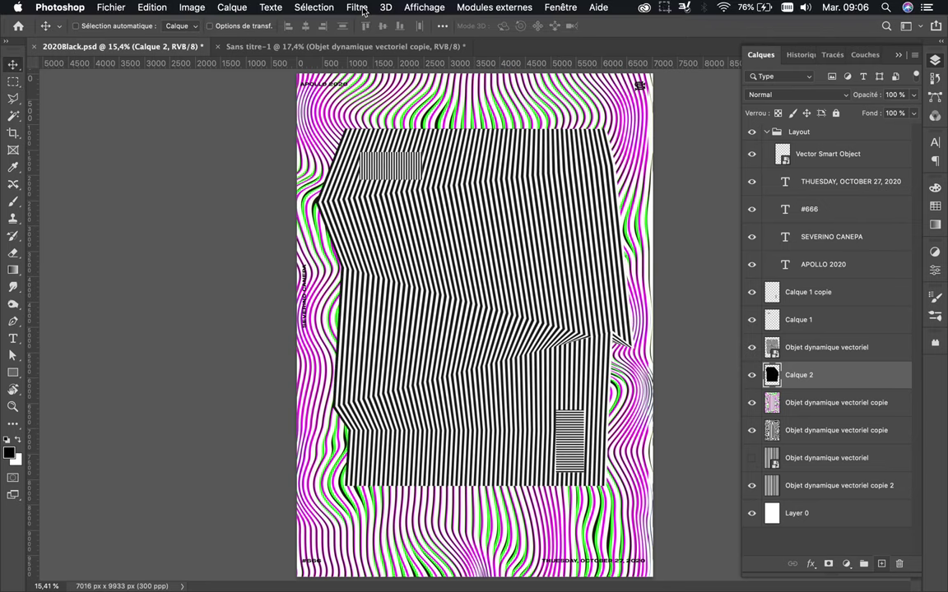
click(357, 7)
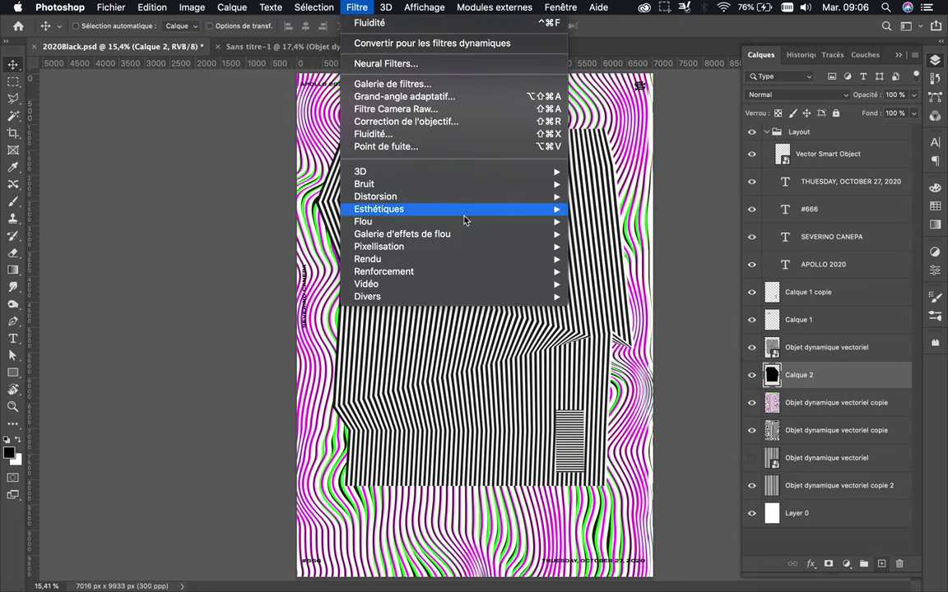
click(609, 284)
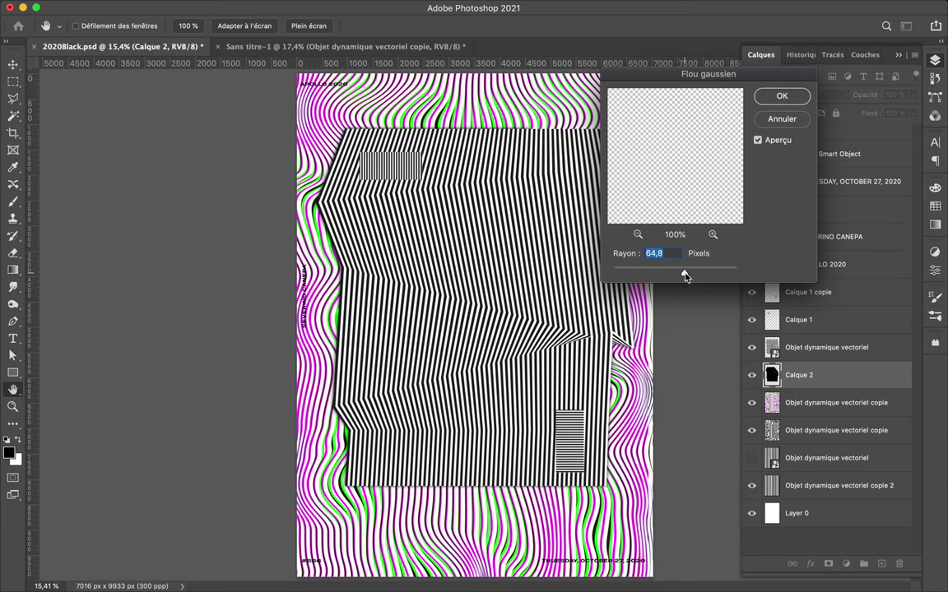
click(785, 95)
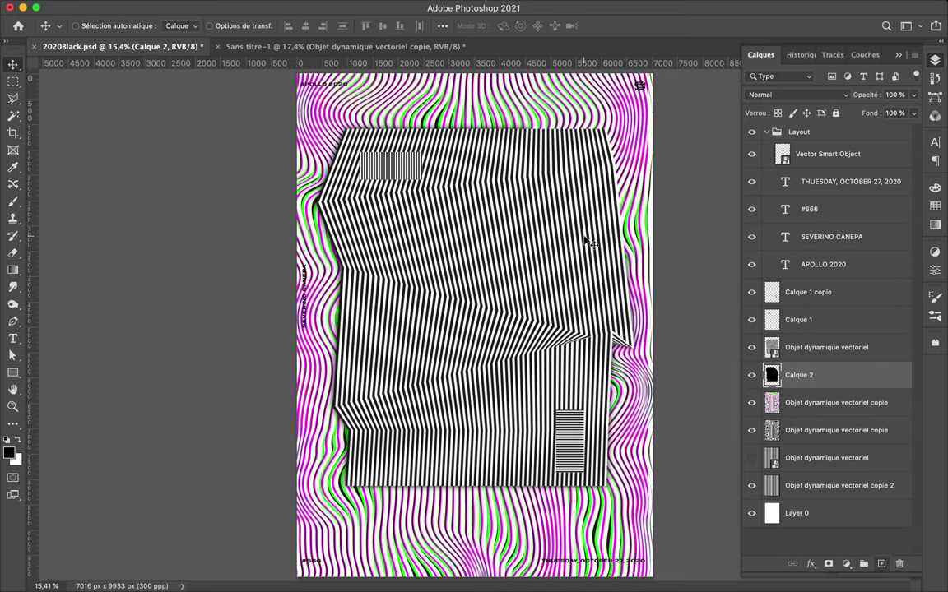
Warp the blurred shadow on Calque 2 so it spreads below and beside the zigzag panel
key(ctrl+t)
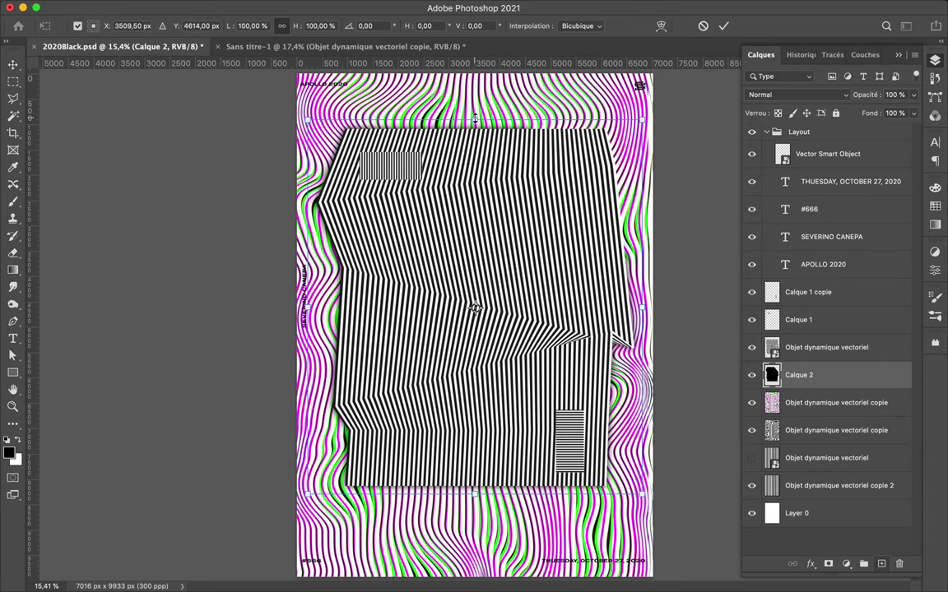
right_click(544, 342)
click(588, 434)
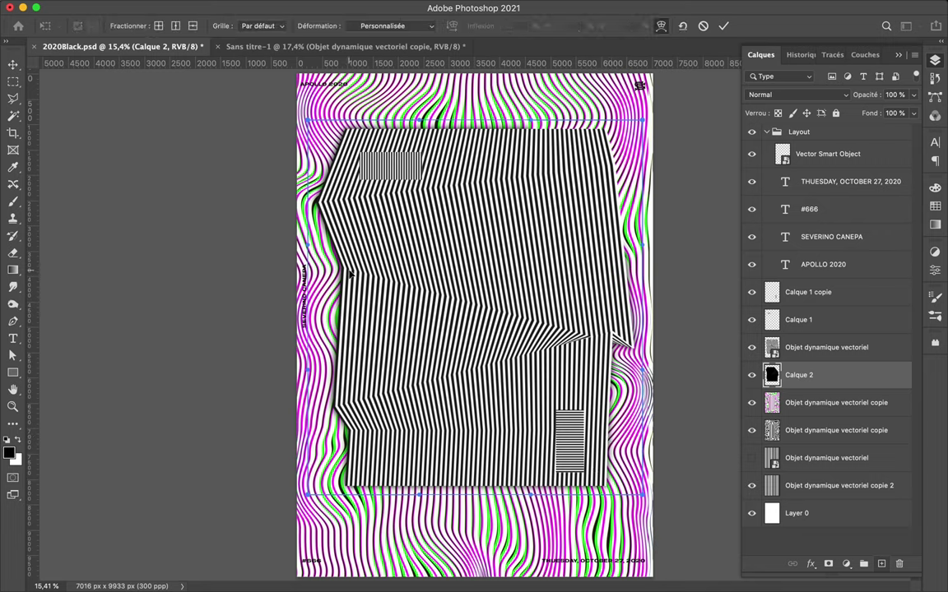
mouse_move(573, 442)
mouse_down()
mouse_move(610, 144)
mouse_move(704, 154)
mouse_up()
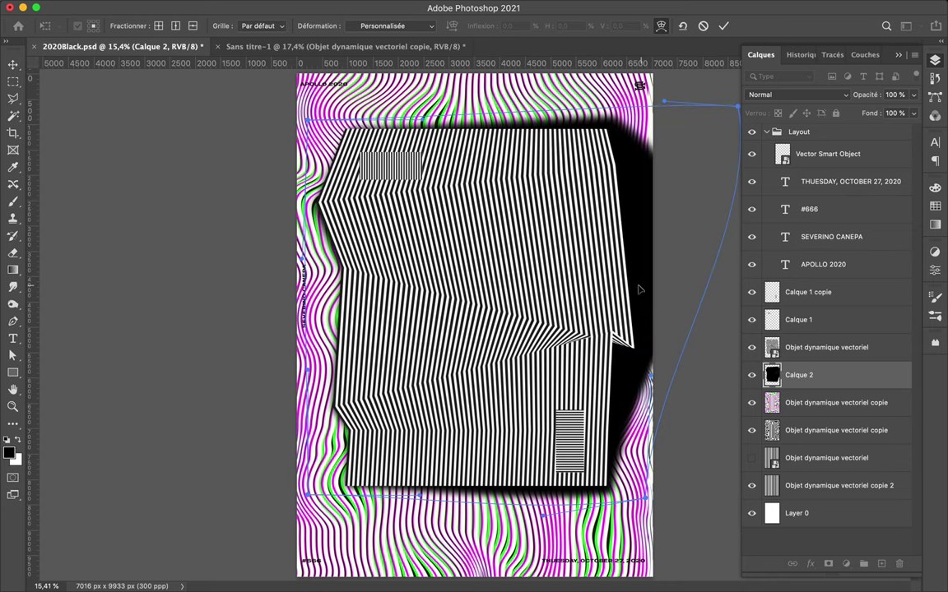
drag(647, 292, 551, 373)
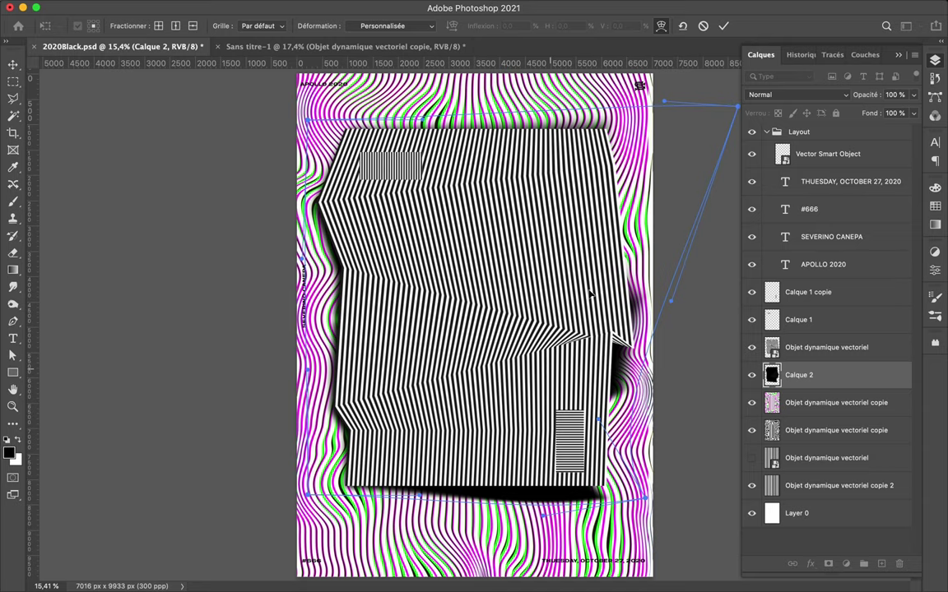
key(Return)
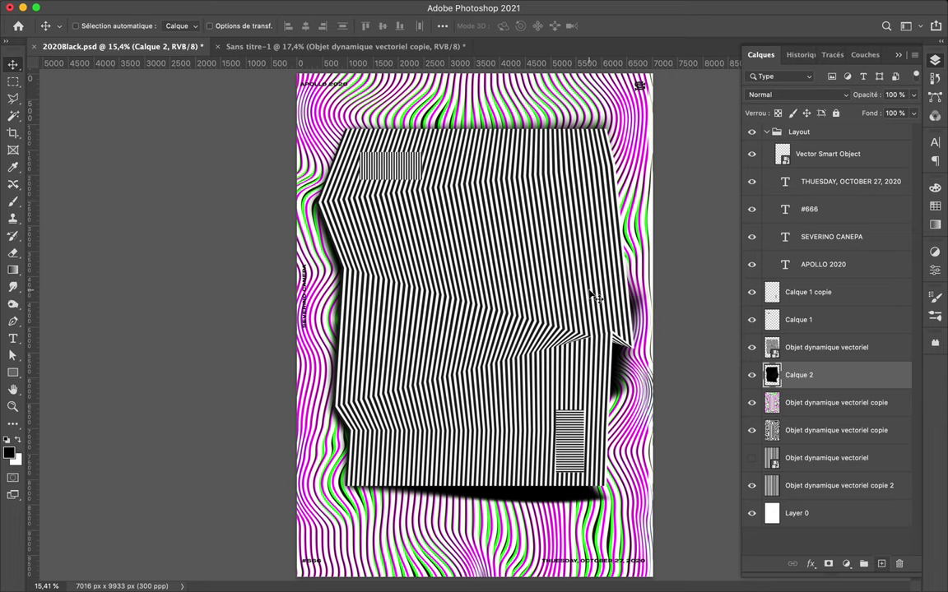
Blur the shadow with a 318 px Gaussian blur and scale it to about 96%
click(356, 7)
click(609, 272)
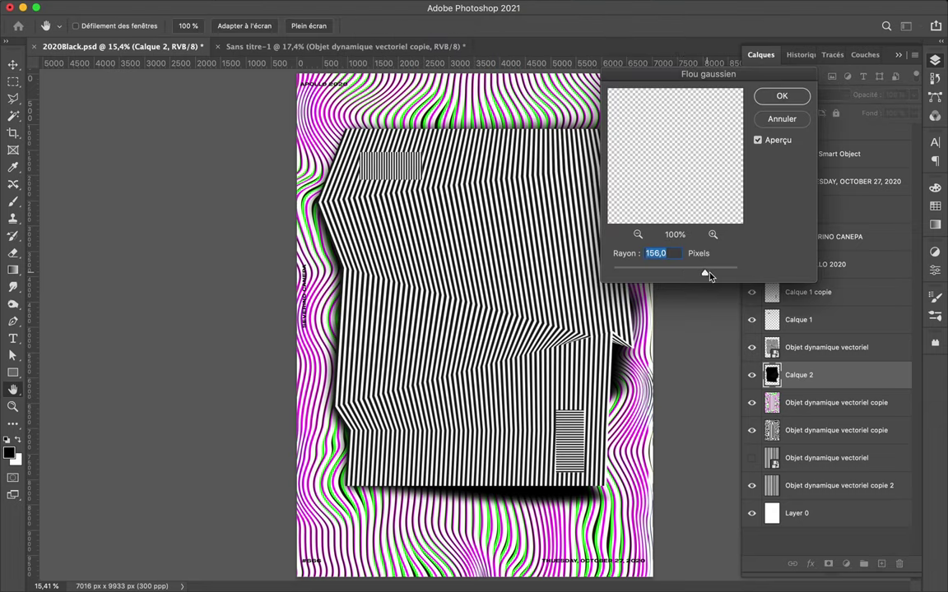
drag(709, 277, 720, 277)
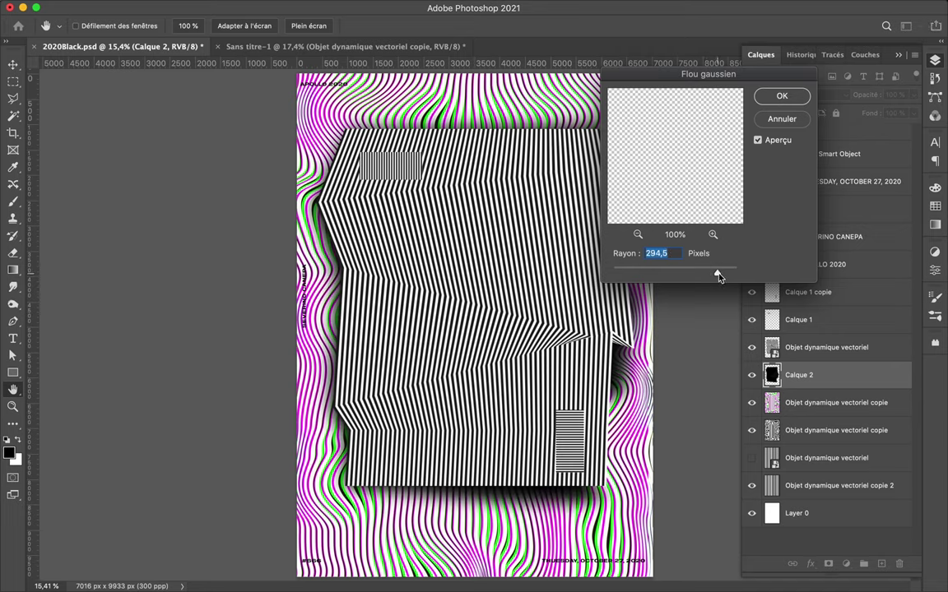
click(782, 96)
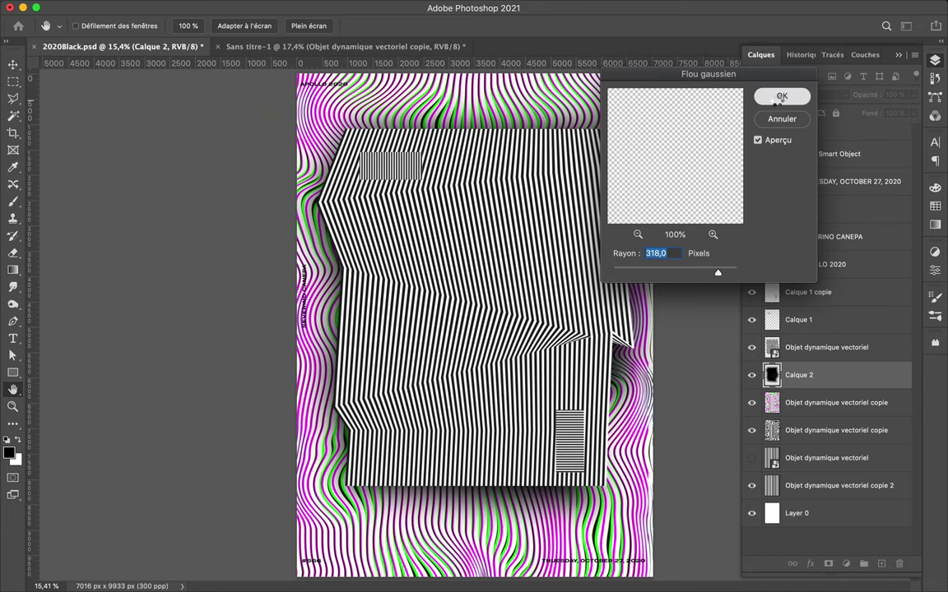
key(ctrl+t)
drag(484, 82, 485, 97)
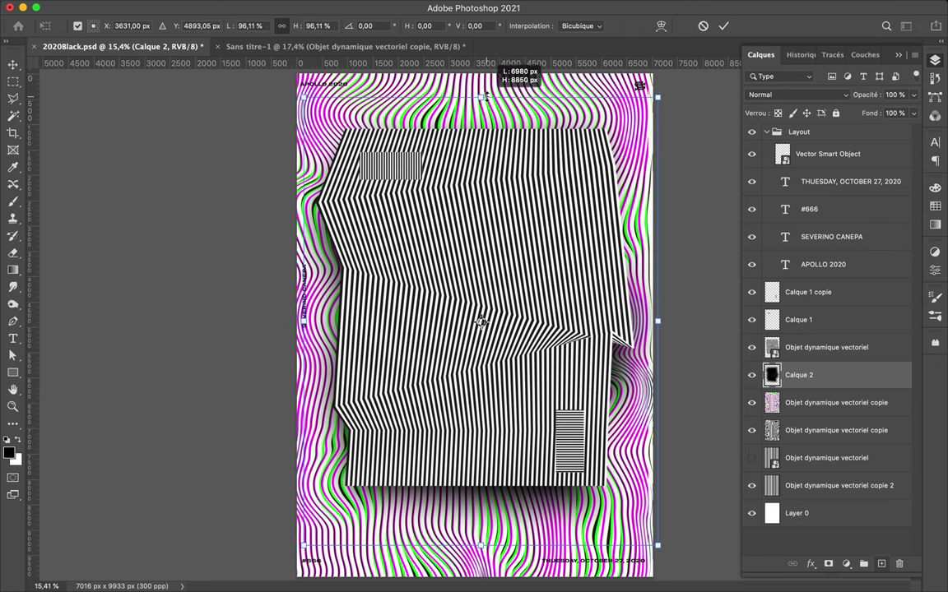
key(Return)
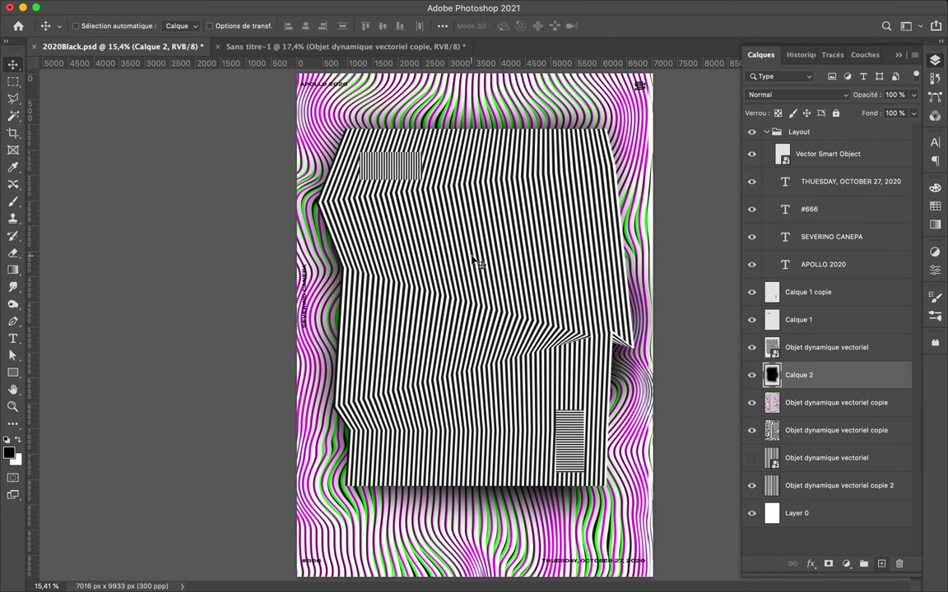
Add a new layer, Calque 3, below Calque 1 and paint on it with a brush
click(808, 292)
shift+click(778, 321)
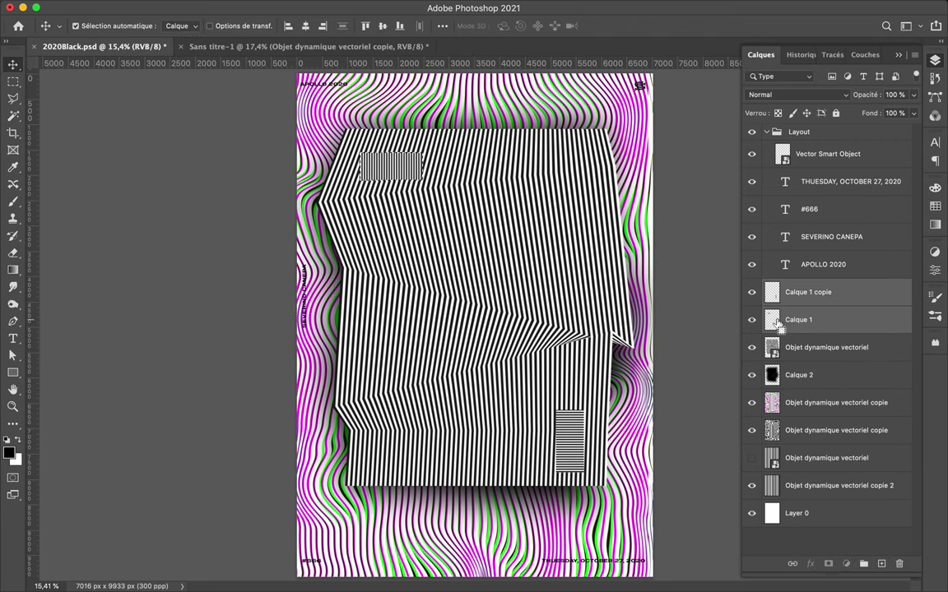
click(836, 347)
key(ctrl+shift+alt+n)
key(b)
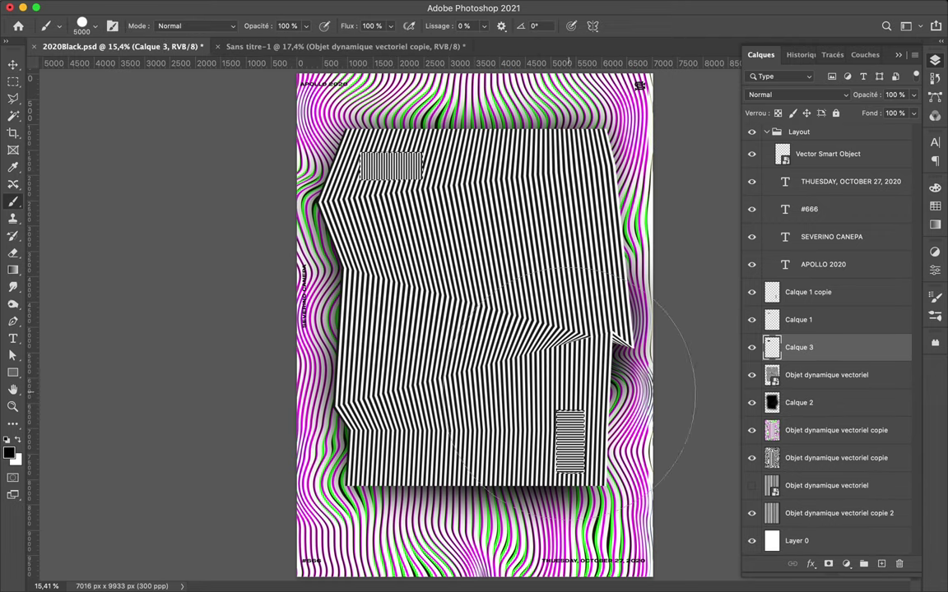
key(m)
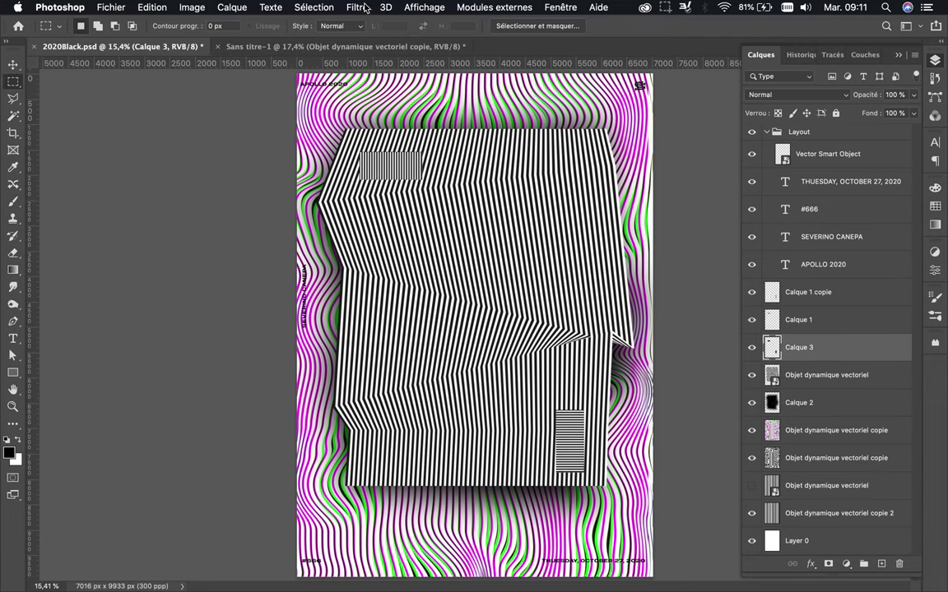
Blur Calque 3 with a Gaussian blur of about 100,1 px
click(410, 7)
click(638, 286)
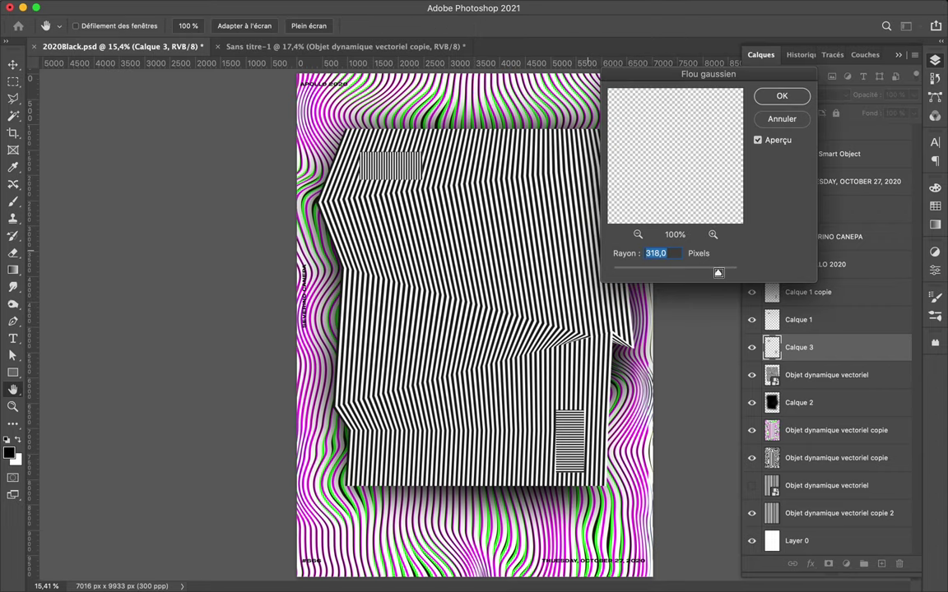
drag(718, 273, 712, 274)
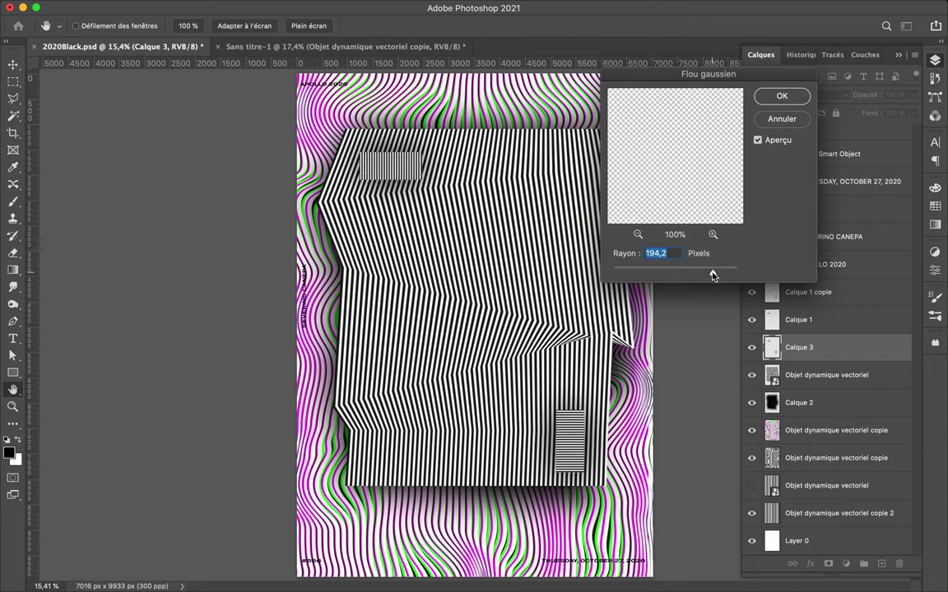
click(782, 96)
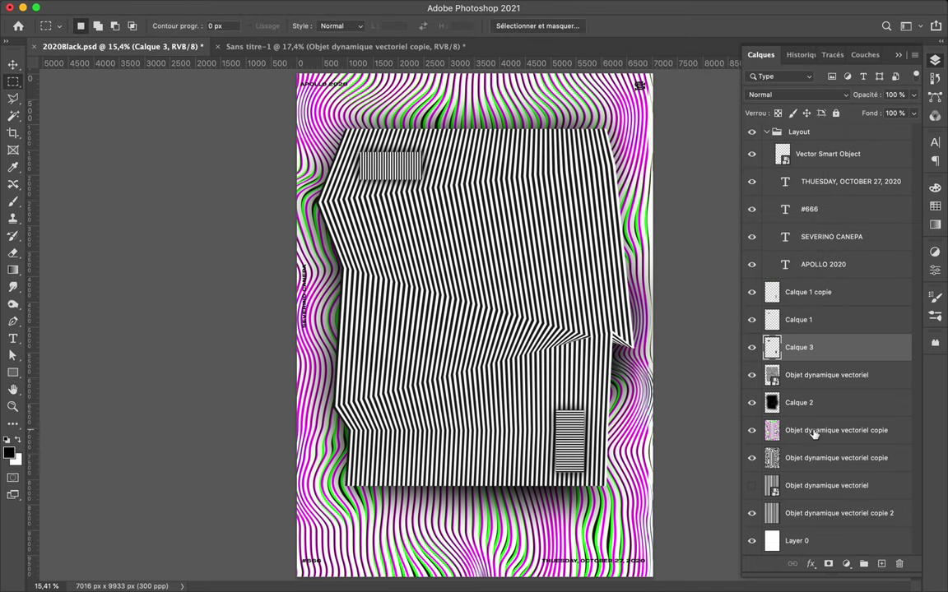
click(815, 429)
Add a Teinte/Saturation adjustment layer with hue +91 above the fringed stripes
click(846, 563)
click(839, 445)
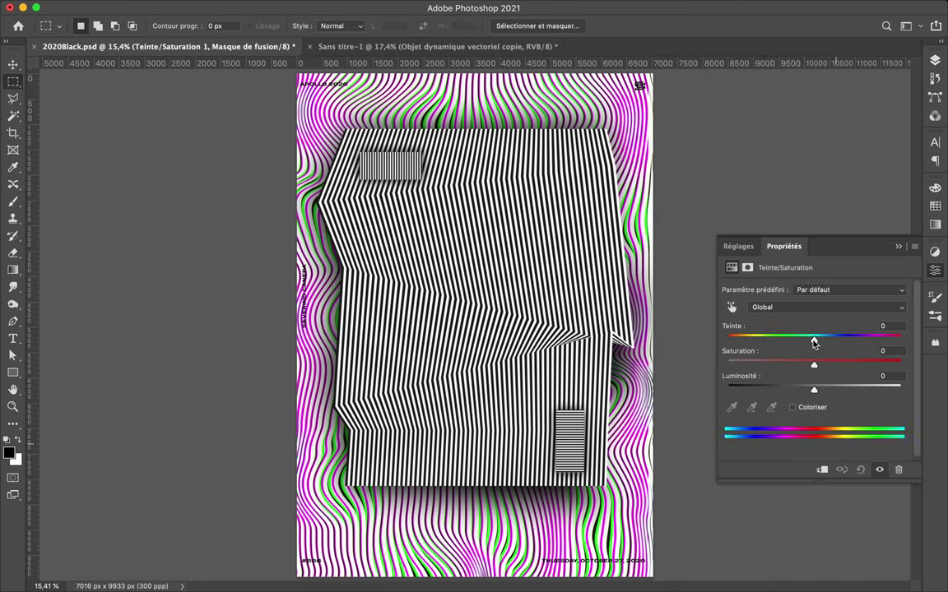
drag(815, 338, 871, 351)
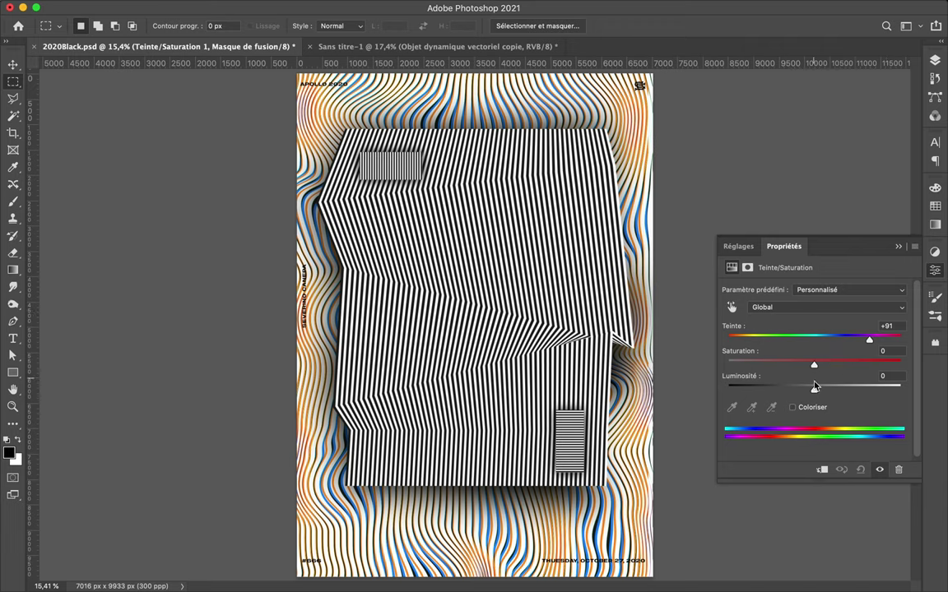
click(935, 60)
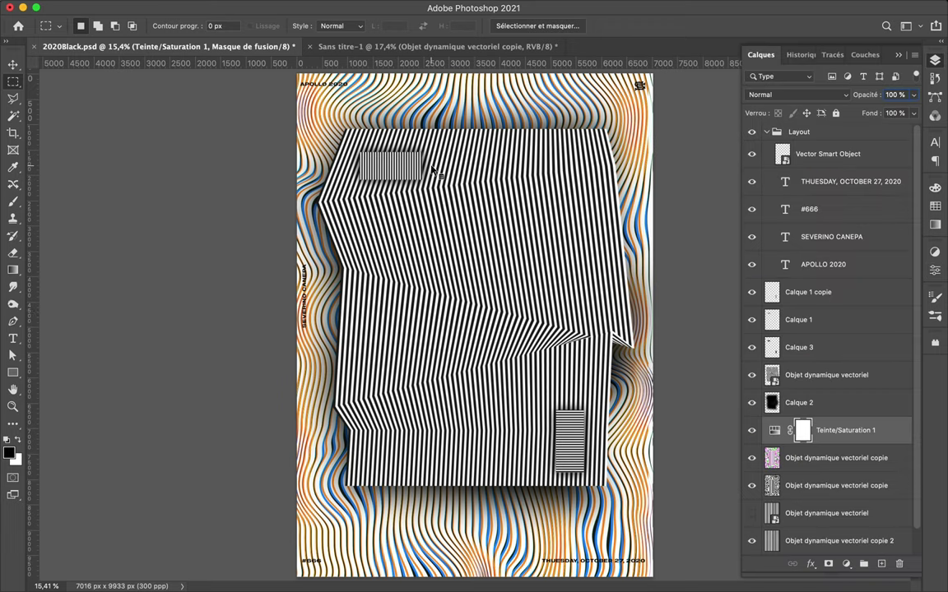
Create Calque 4 above Calque 3, then start a warp transform on Calque 3
click(884, 354)
key(ctrl+shift+alt+n)
key(v)
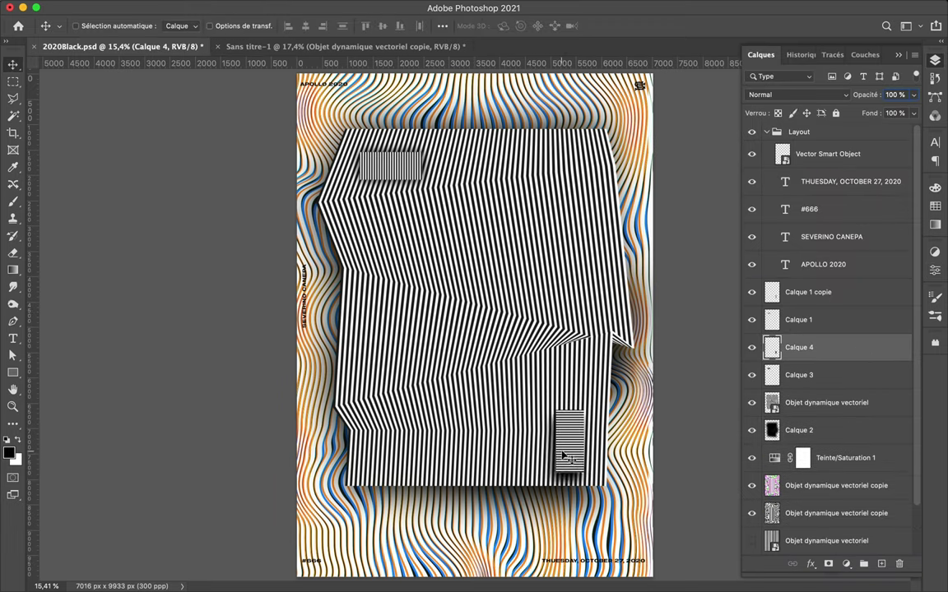
ctrl+click(391, 165)
key(ctrl+t)
right_click(377, 142)
click(411, 239)
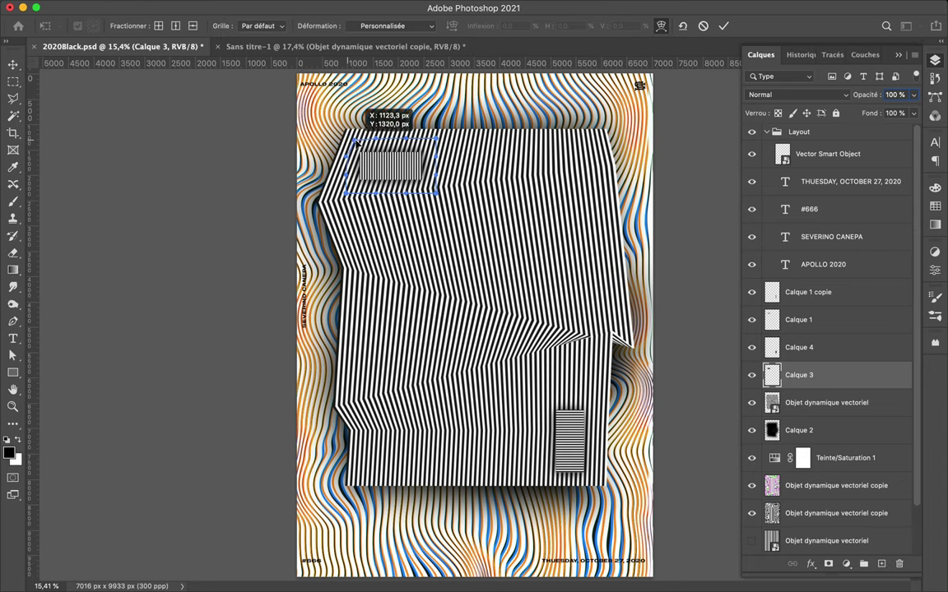
Warp Calque 3 around the small top-left striped rectangle
drag(355, 140, 381, 147)
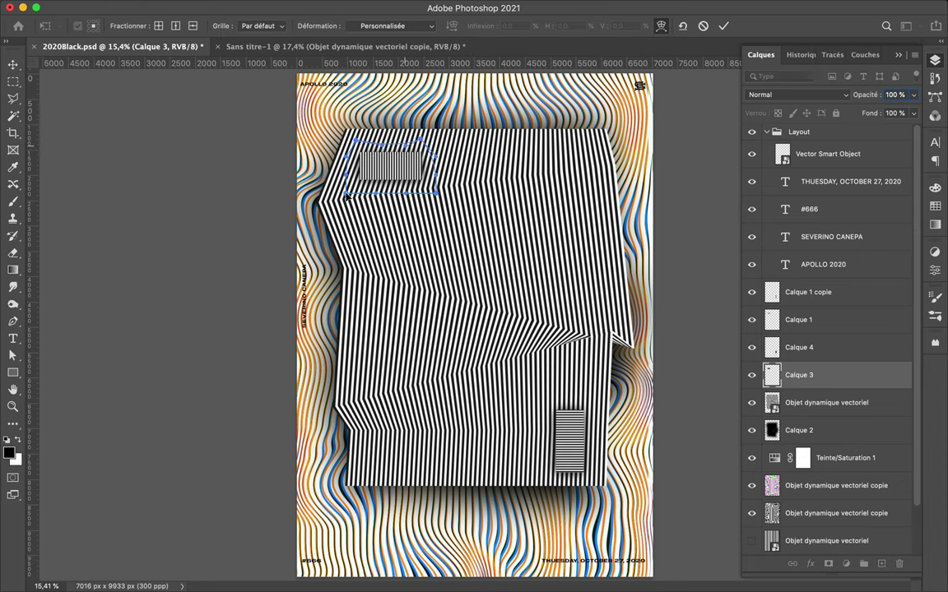
drag(437, 193, 445, 187)
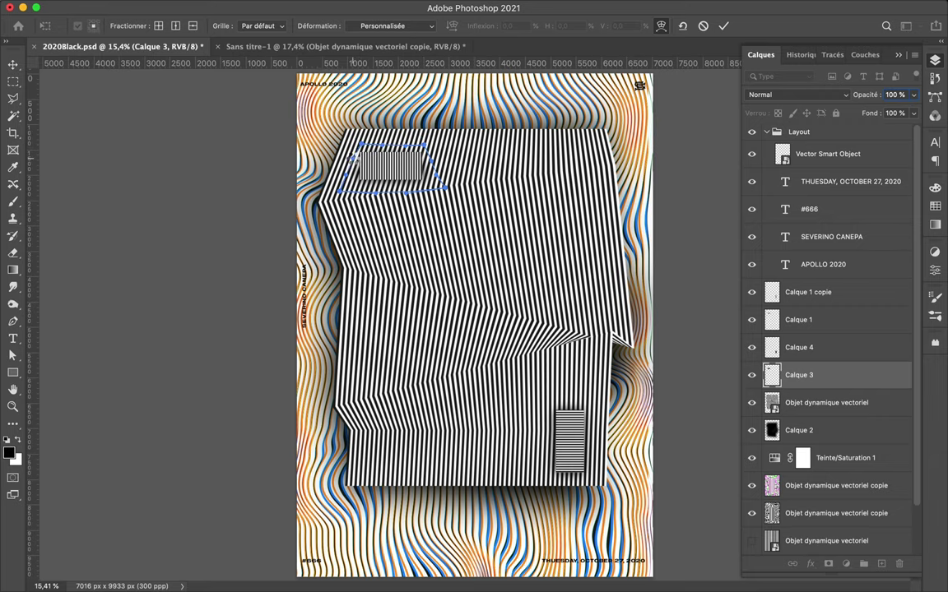
key(Return)
Warp Calque 4 to fit around the bottom-right striped rectangle
click(553, 434)
key(ctrl+t)
right_click(551, 434)
click(572, 433)
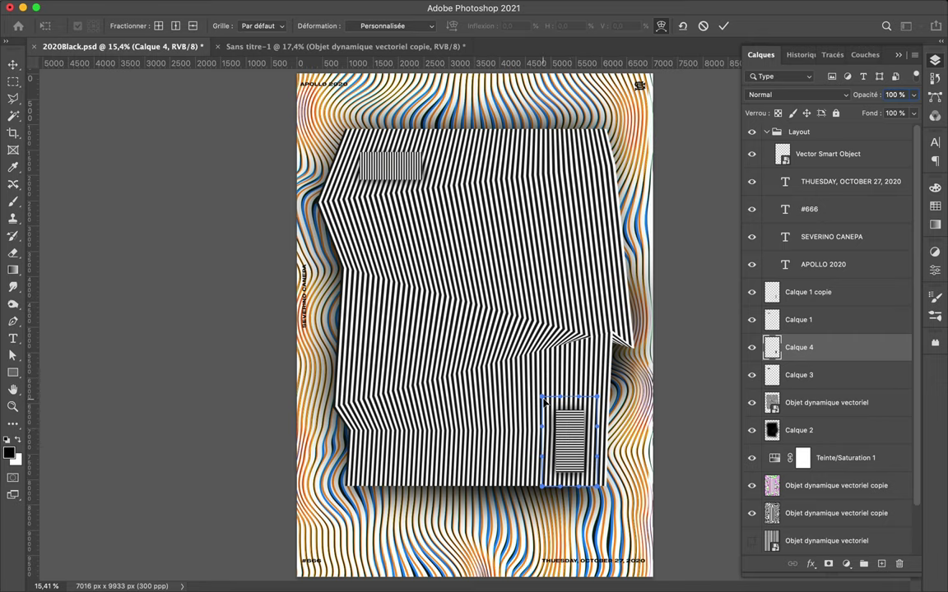
drag(544, 401, 570, 399)
drag(542, 486, 547, 487)
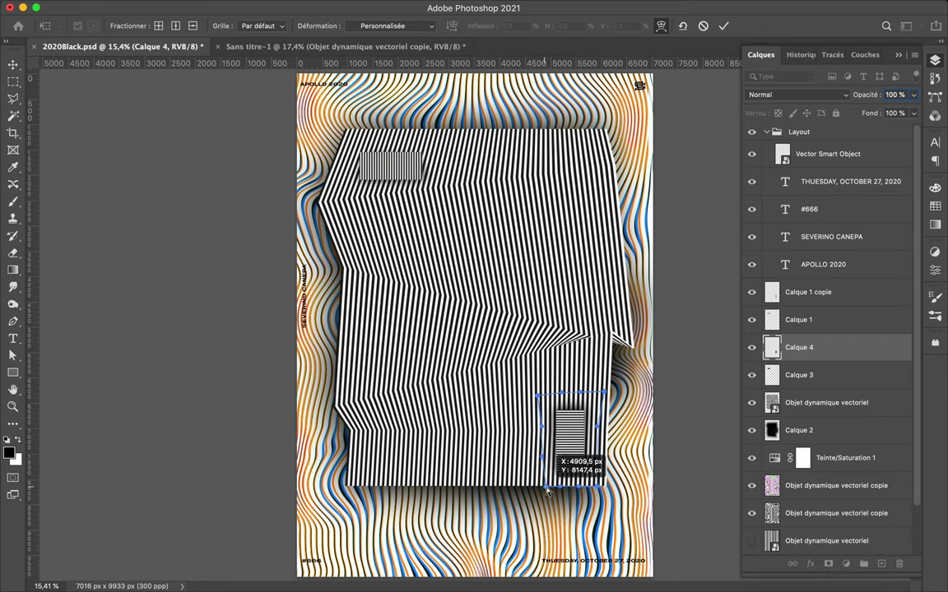
drag(598, 462, 594, 465)
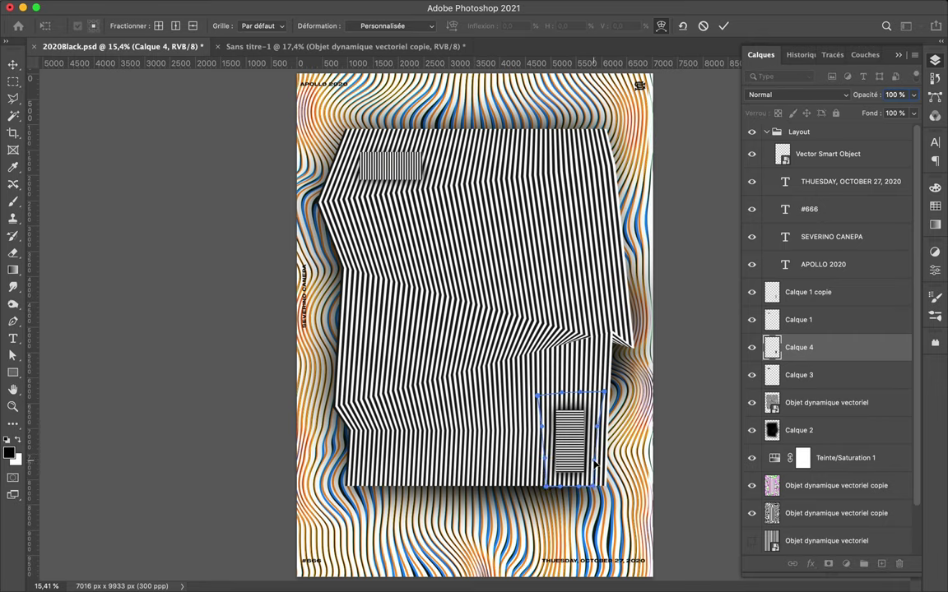
key(Return)
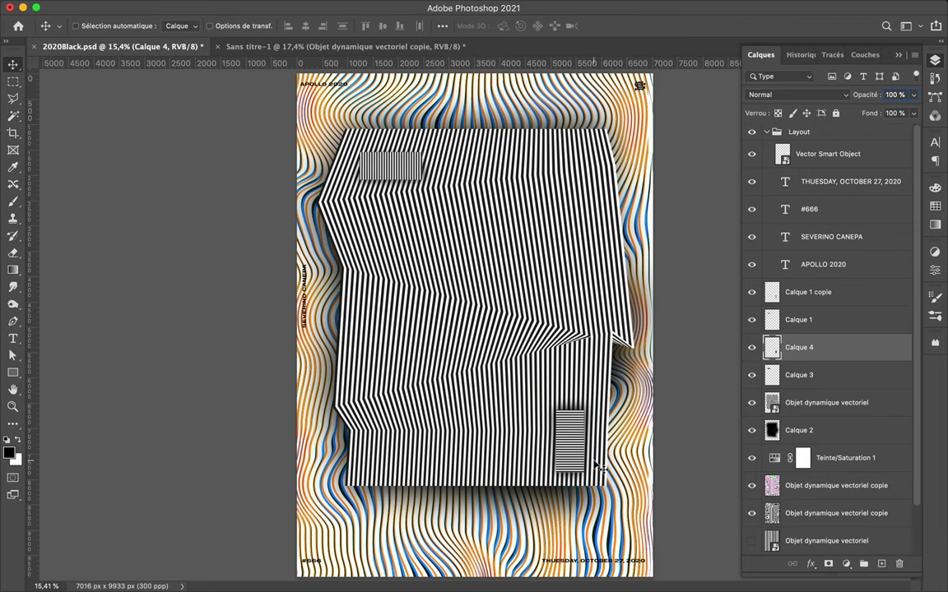
key(i)
click(581, 111)
click(380, 487)
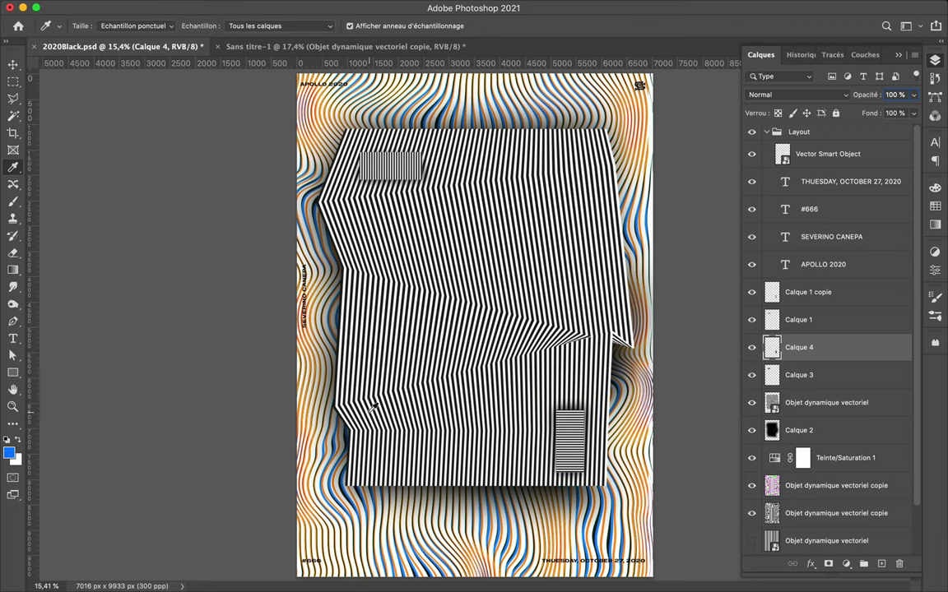
key(v)
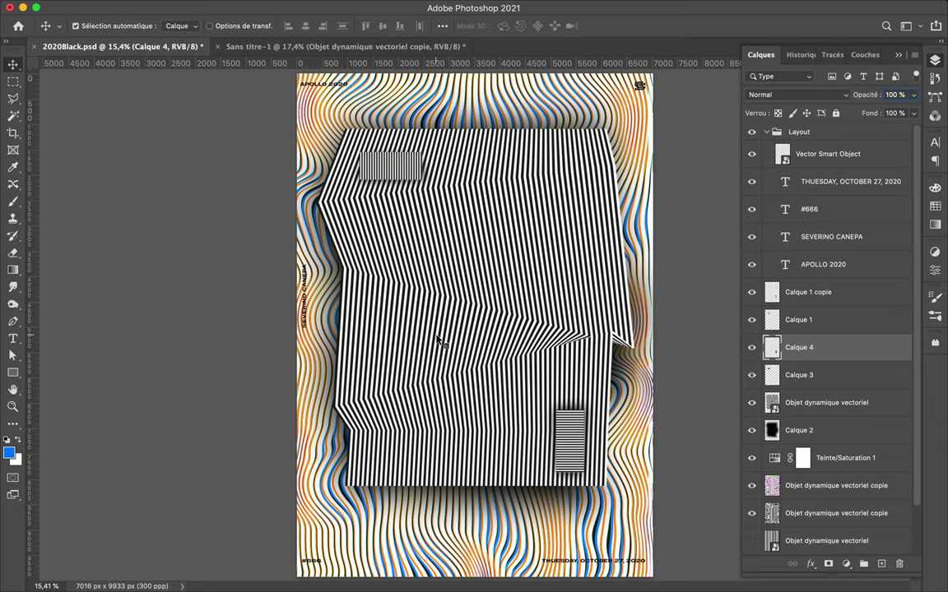
key(p)
click(473, 371)
click(545, 387)
click(457, 405)
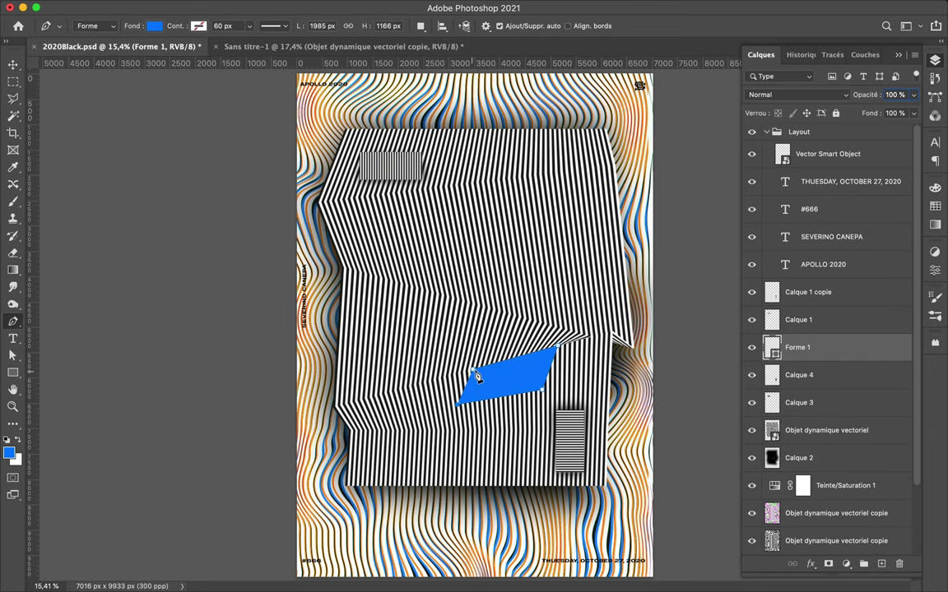
click(350, 237)
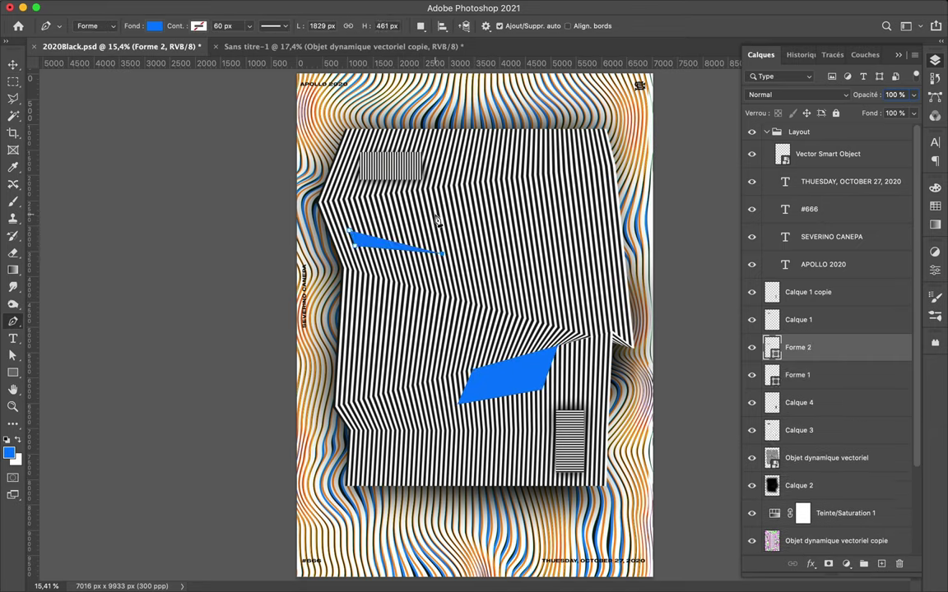
click(436, 216)
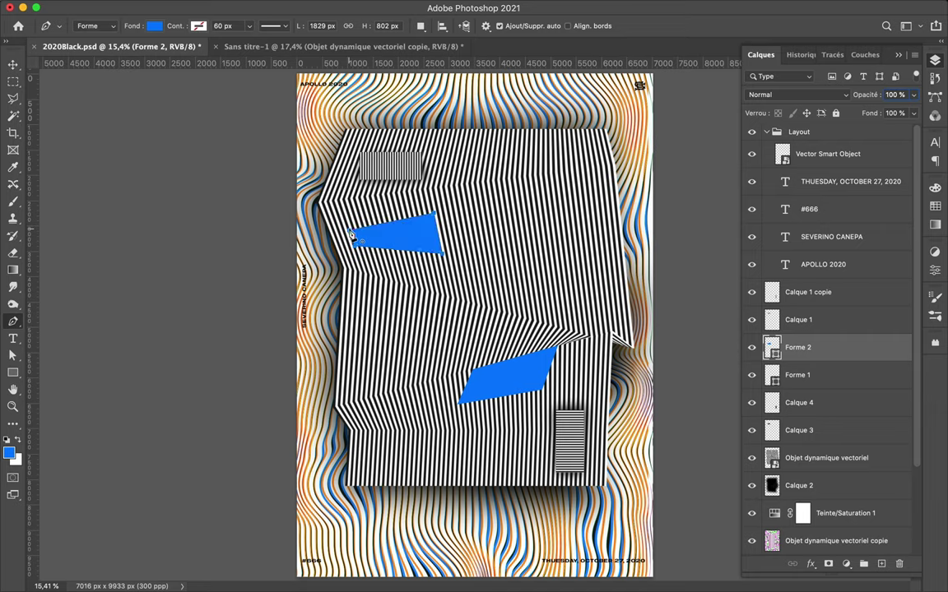
click(510, 437)
click(535, 436)
click(533, 457)
click(154, 25)
click(81, 96)
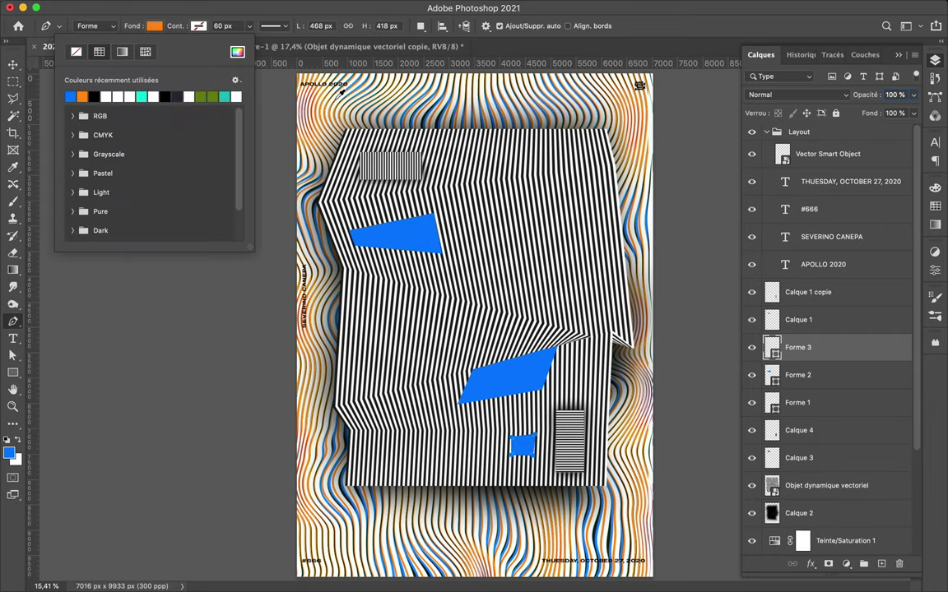
click(494, 144)
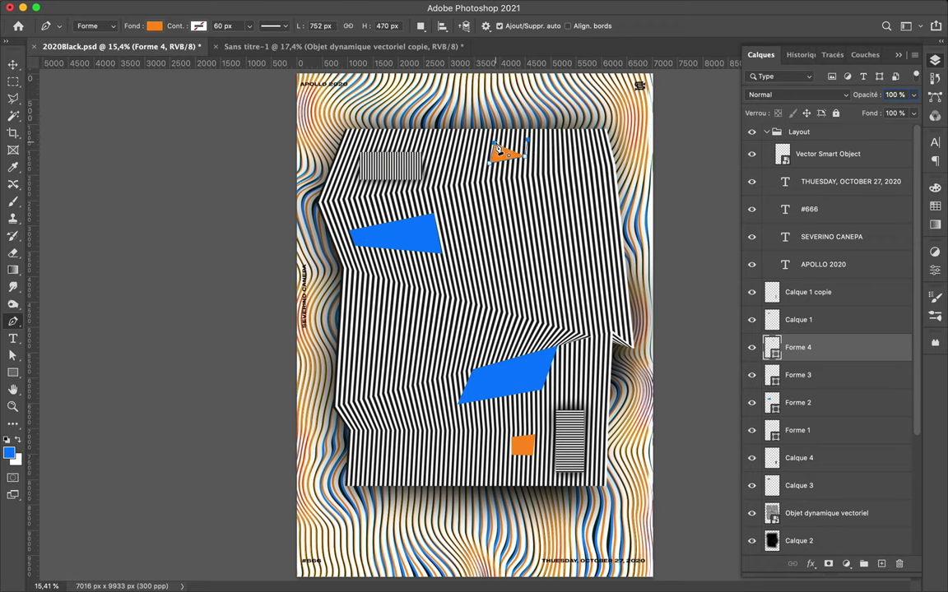
key(v)
shift+click(515, 372)
Replace the old shapes with a tall blue bar at lower right and a horizontal copy near the top
shift+click(526, 446)
key(Delete)
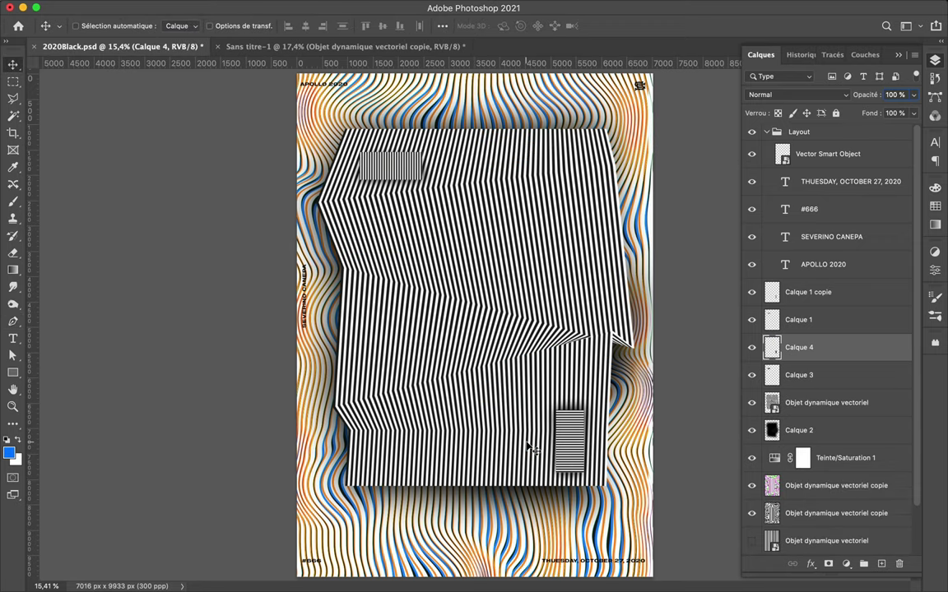
key(u)
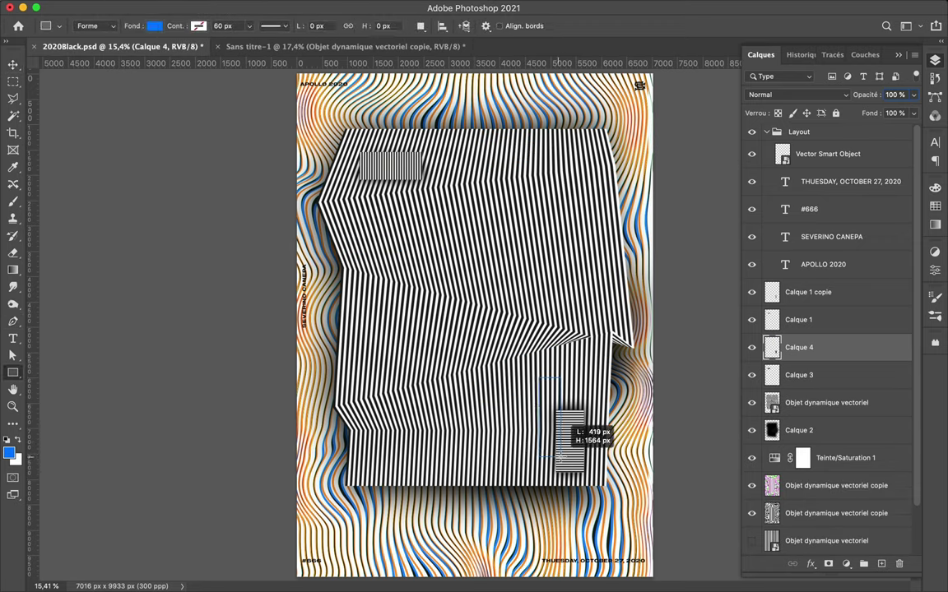
drag(539, 381, 561, 453)
drag(848, 347, 848, 405)
key(v)
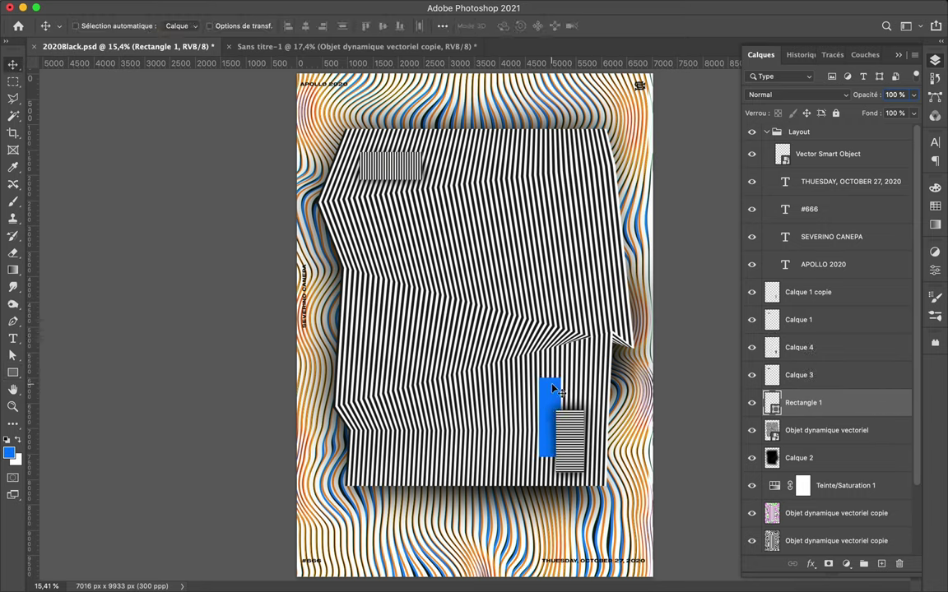
mouse_move(552, 390)
mouse_down()
mouse_move(430, 153)
mouse_move(461, 115)
mouse_up()
key(ctrl+t)
key(Return)
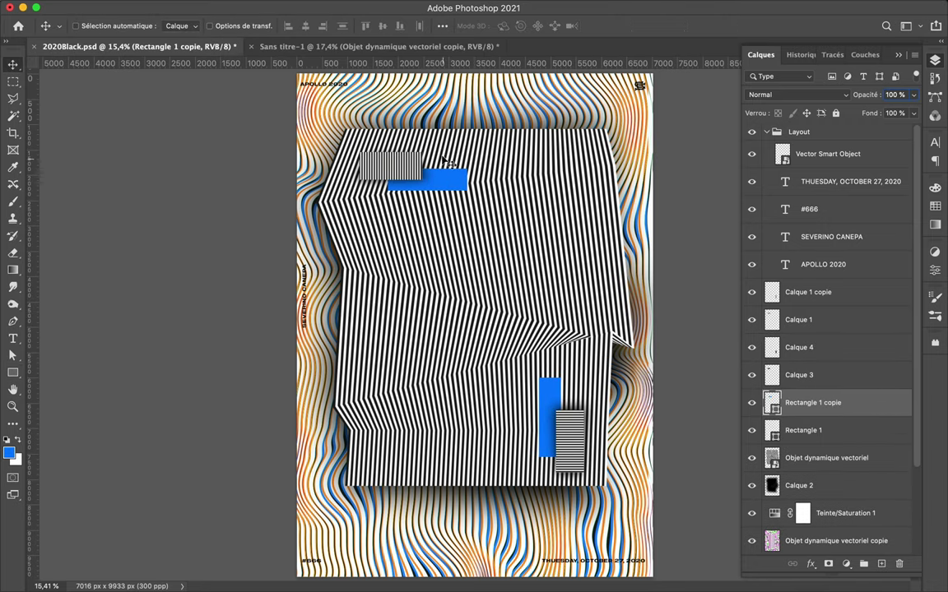
drag(436, 174, 403, 156)
Add a thin bar on the blue bar and an orange bar under the top blue bar
key(u)
drag(555, 369, 563, 439)
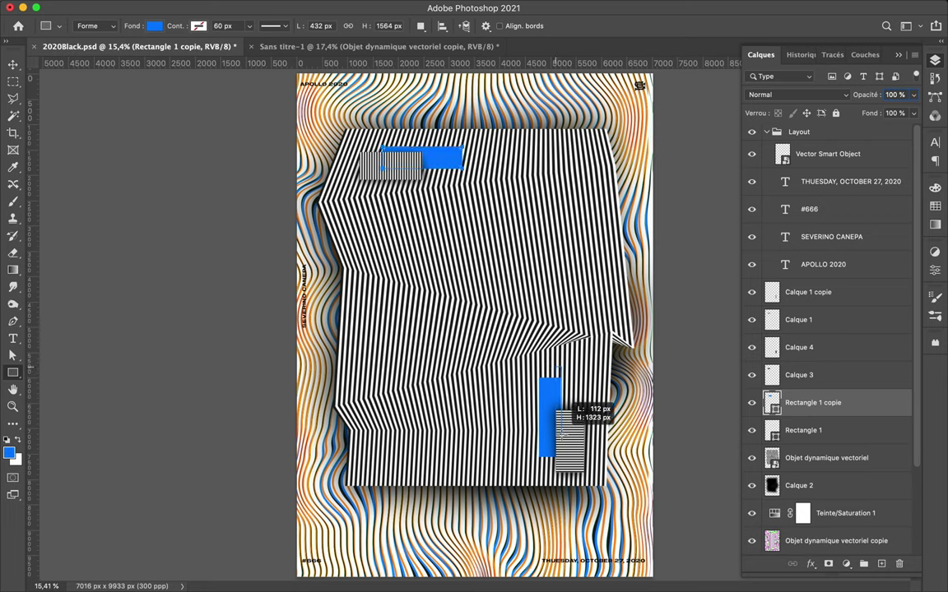
click(155, 26)
drag(421, 164, 471, 172)
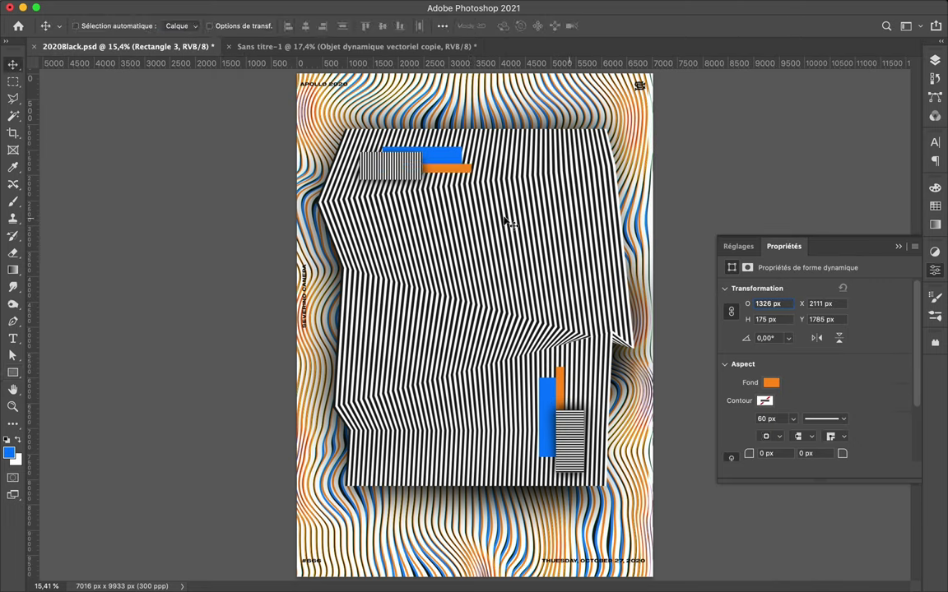
Draw a tall black bar down the left side of the poster
drag(383, 211, 418, 461)
click(156, 26)
click(165, 113)
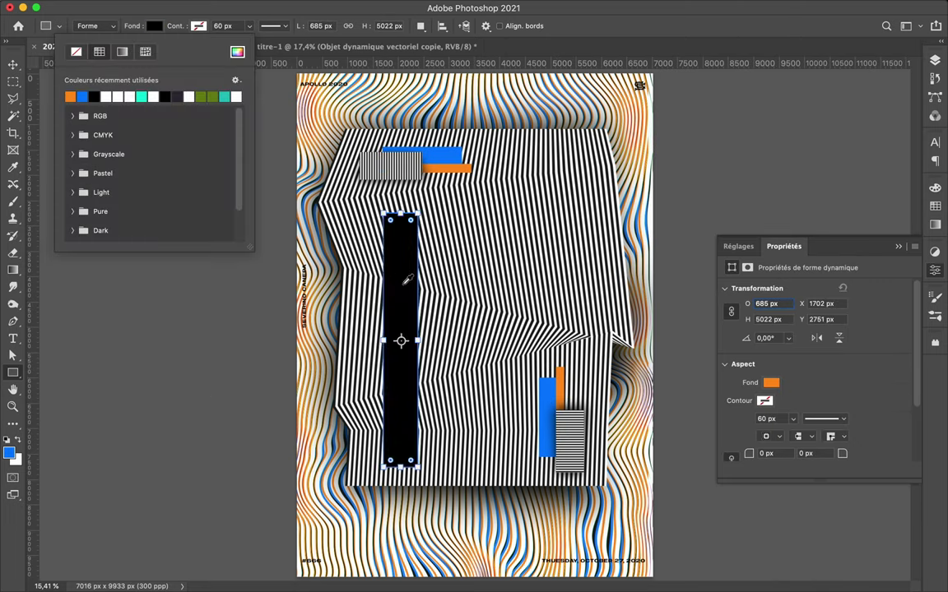
key(v)
drag(403, 288, 388, 288)
Add a white bar near the top right and narrow it from its right end
key(u)
drag(446, 147, 568, 165)
click(155, 26)
click(934, 61)
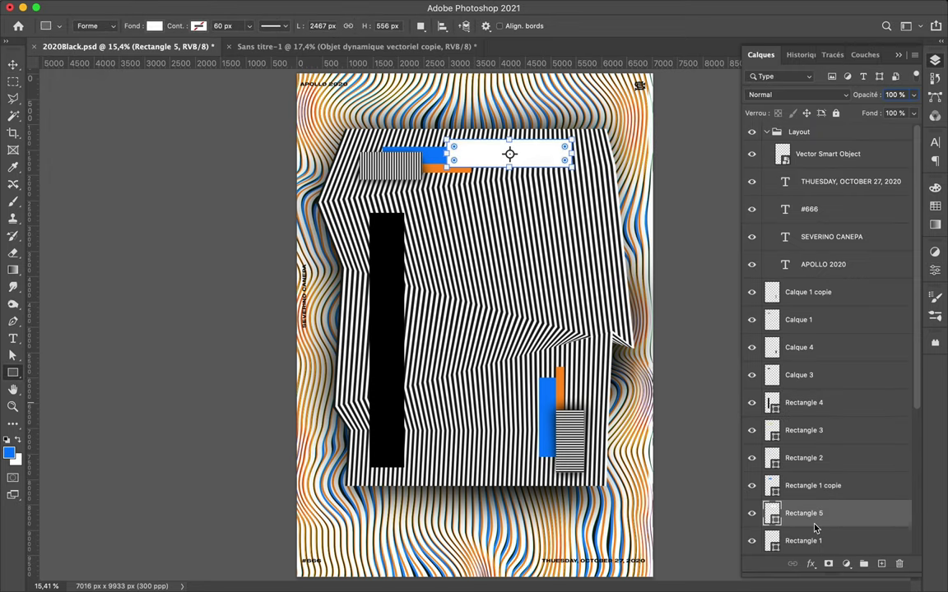
scroll(839, 459, down, 4)
key(v)
drag(504, 154, 534, 156)
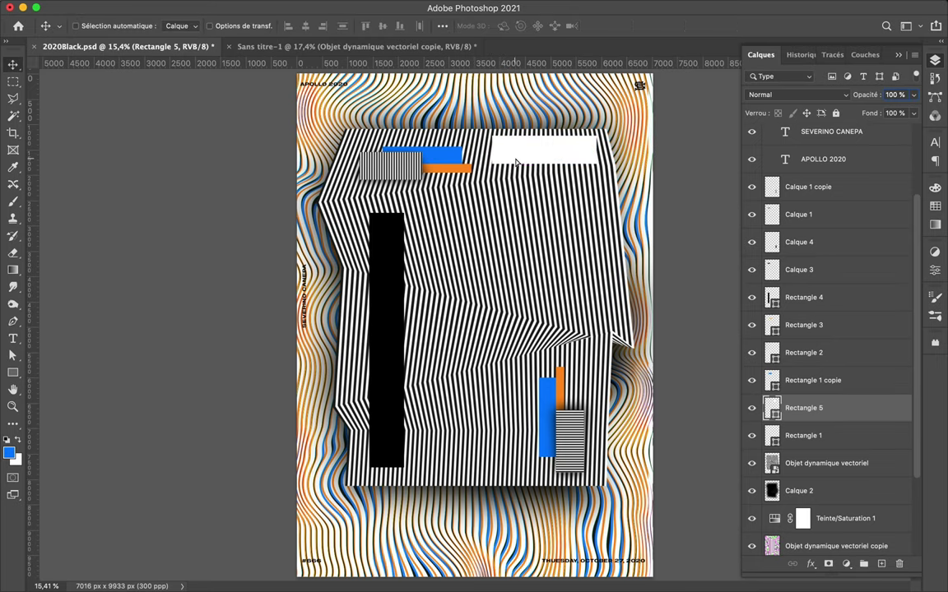
key(ctrl+t)
key(Return)
key(ctrl+t)
drag(586, 151, 556, 151)
key(Return)
Copy a stripe area to its own layer below Rectangle 4 and rotate it 45°
scroll(809, 449, down, 4)
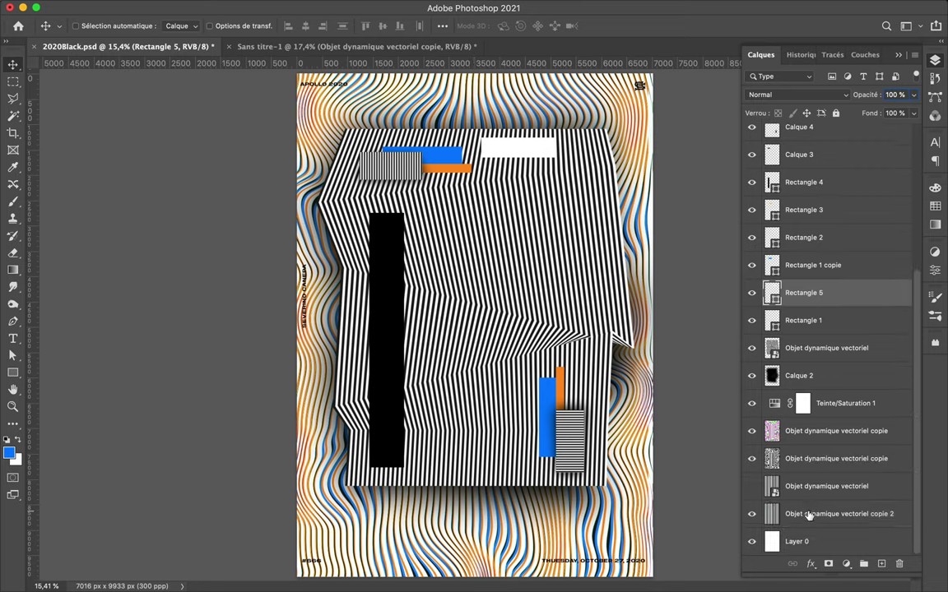
click(811, 510)
key(m)
key(ctrl+shift+alt+n)
mouse_move(803, 513)
mouse_down()
mouse_move(813, 195)
mouse_move(811, 210)
mouse_up()
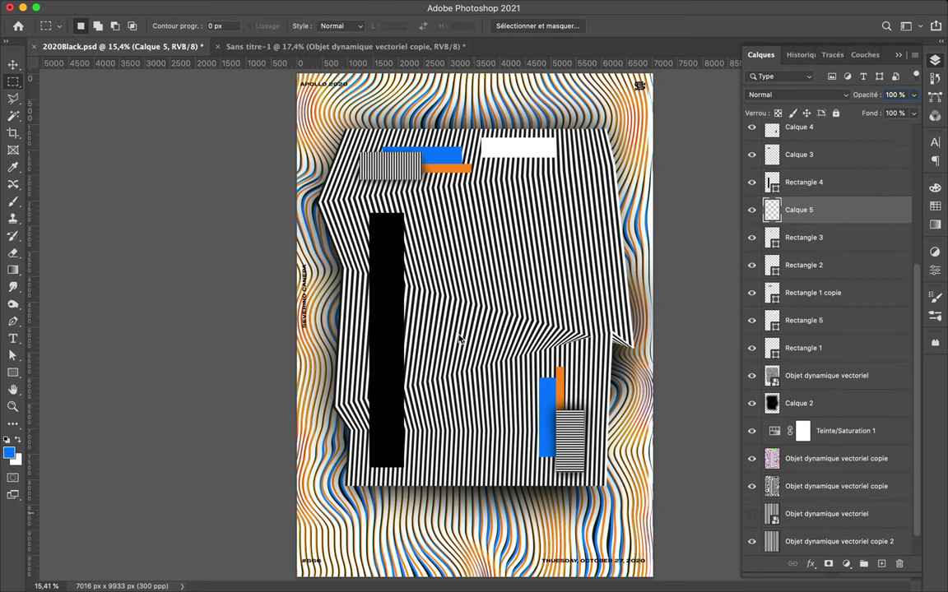
drag(358, 342, 570, 417)
key(ctrl+t)
mouse_move(350, 317)
mouse_down()
mouse_move(430, 249)
mouse_move(447, 348)
mouse_move(396, 337)
mouse_up()
key(Return)
key(v)
Paint a black shadow in the slab's outline on a new layer and Gaussian-blur it
key(ctrl+j)
ctrl+click(772, 237)
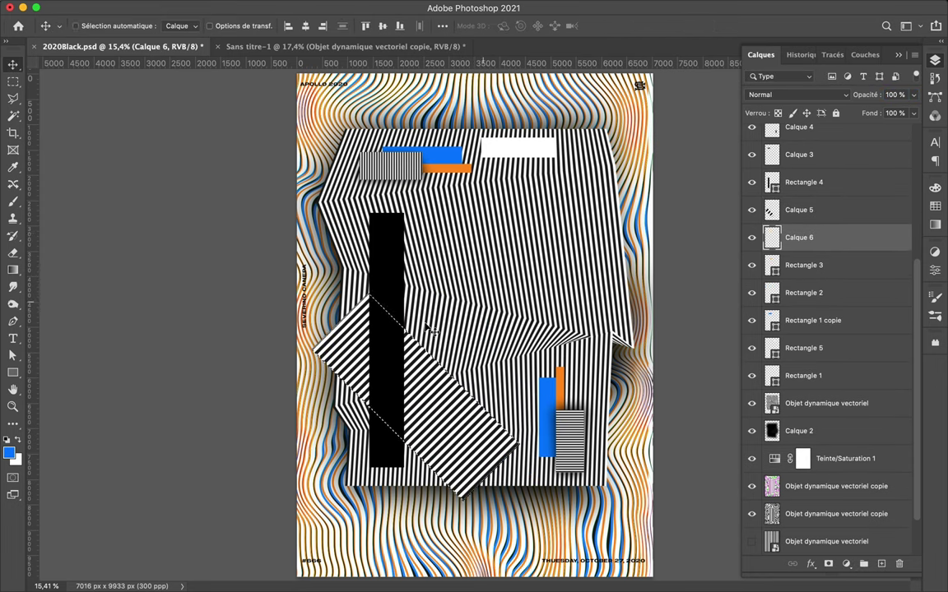
key(b)
drag(374, 358, 452, 416)
key(d)
drag(374, 358, 411, 387)
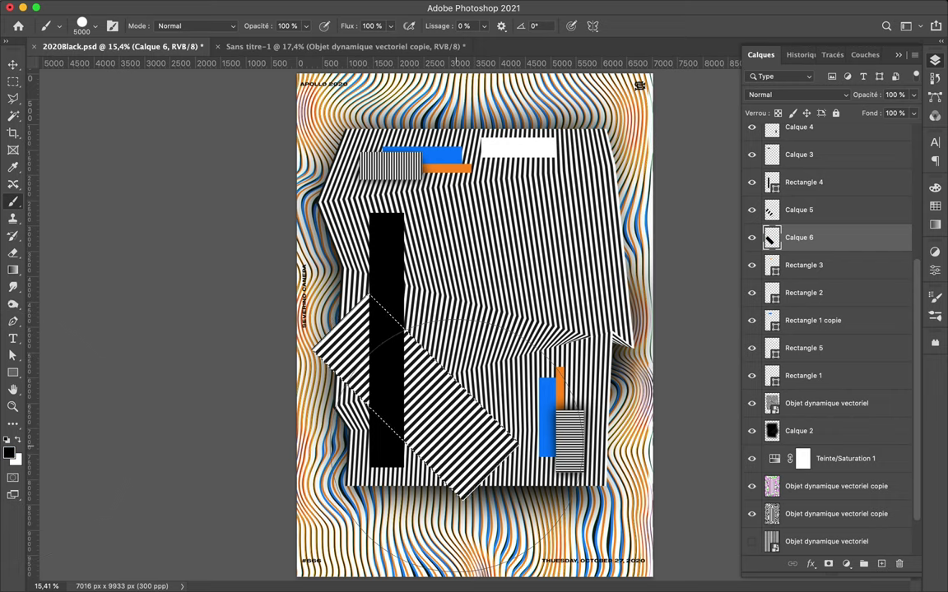
key(m)
key(ctrl+d)
click(385, 7)
mouse_move(363, 221)
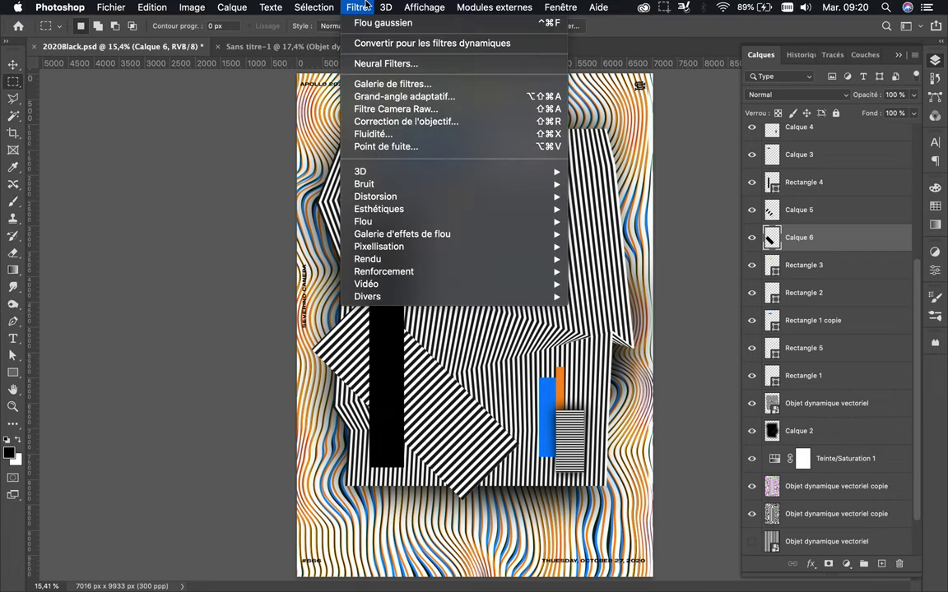
click(610, 293)
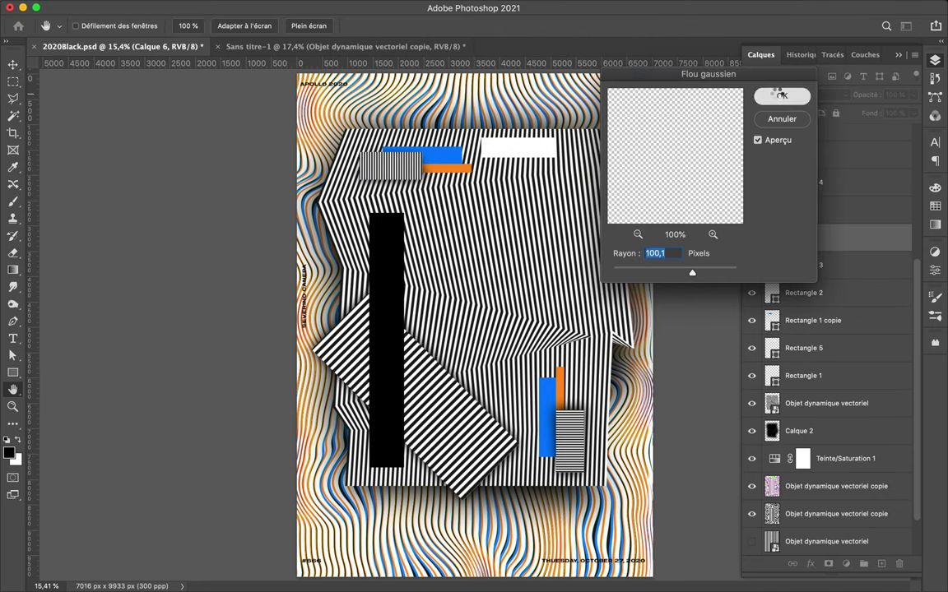
Duplicate the slab and its shadow upward so they cover the black bar
key(v)
shift+click(798, 210)
drag(442, 344, 452, 409)
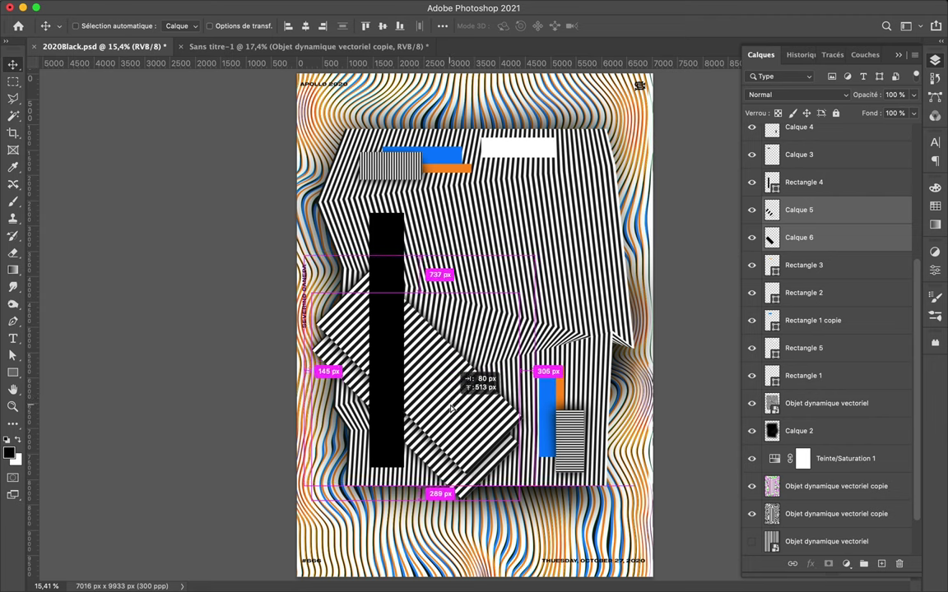
drag(773, 237, 771, 177)
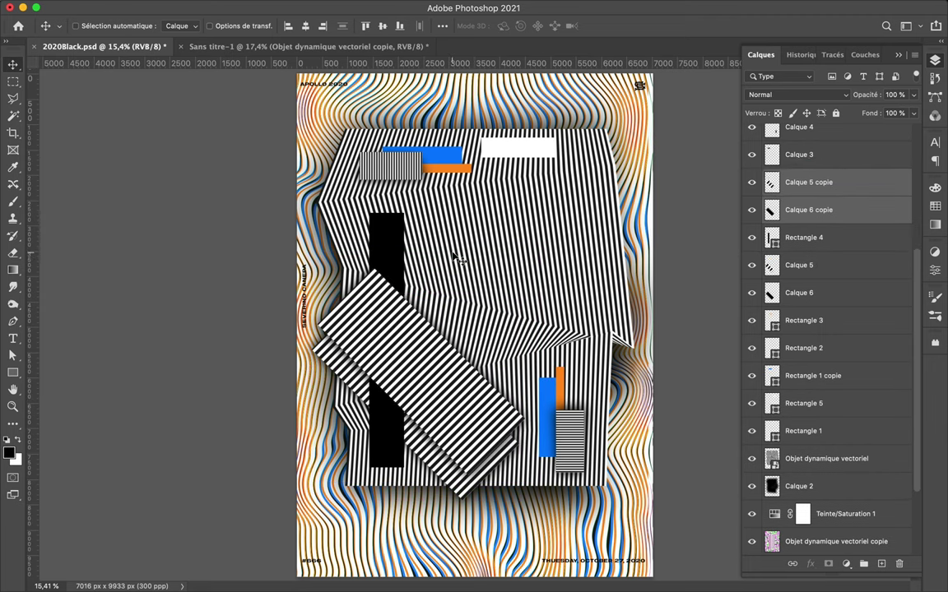
click(13, 373)
Draw a small orange circle and a large orange circle tucked behind the slabs
click(154, 26)
click(70, 86)
drag(381, 361, 402, 381)
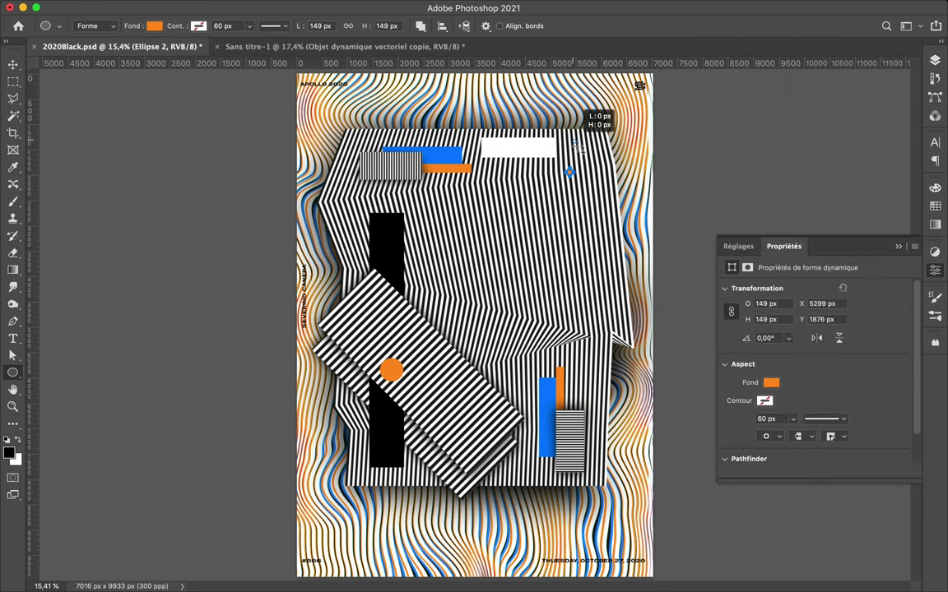
drag(379, 256, 504, 381)
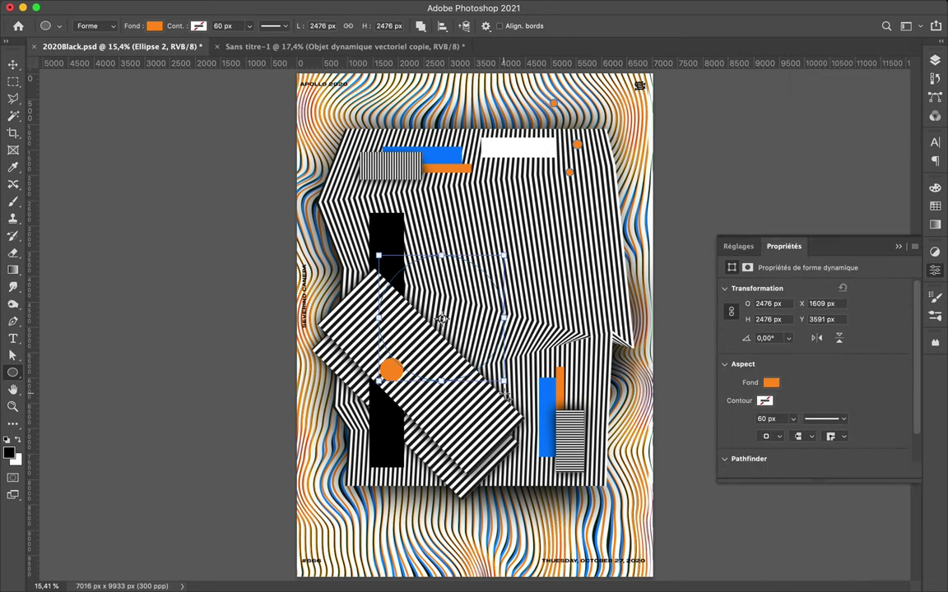
key(F7)
drag(823, 348, 812, 396)
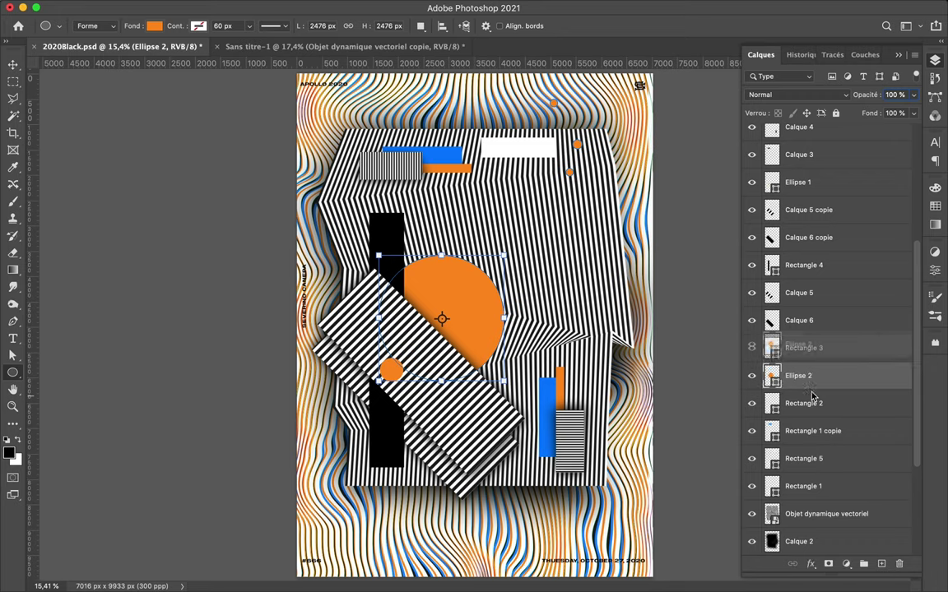
key(v)
drag(438, 287, 431, 304)
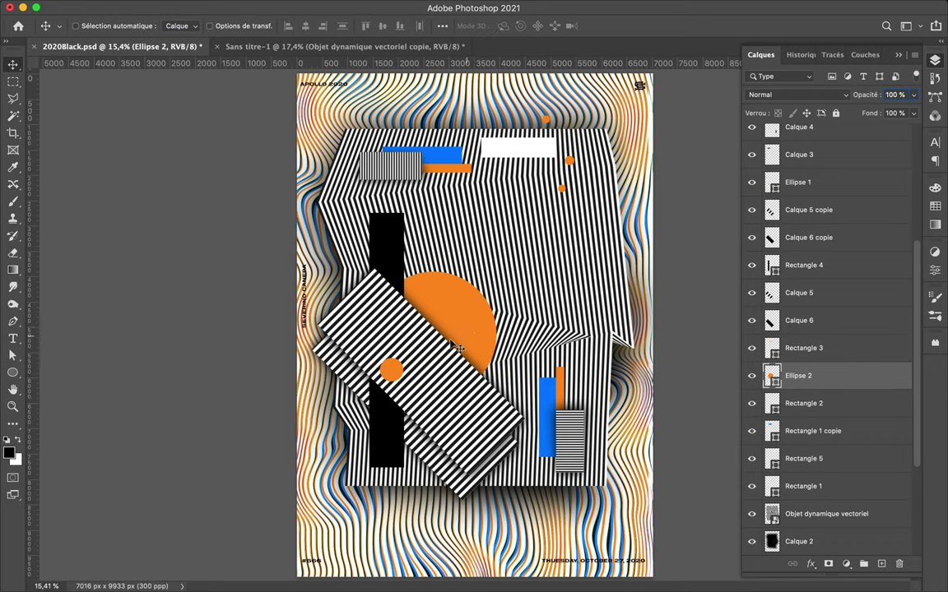
Add a blue circle above the slab shadows, placed beside the black bar
key(u)
drag(410, 414, 477, 481)
click(155, 24)
click(84, 91)
key(v)
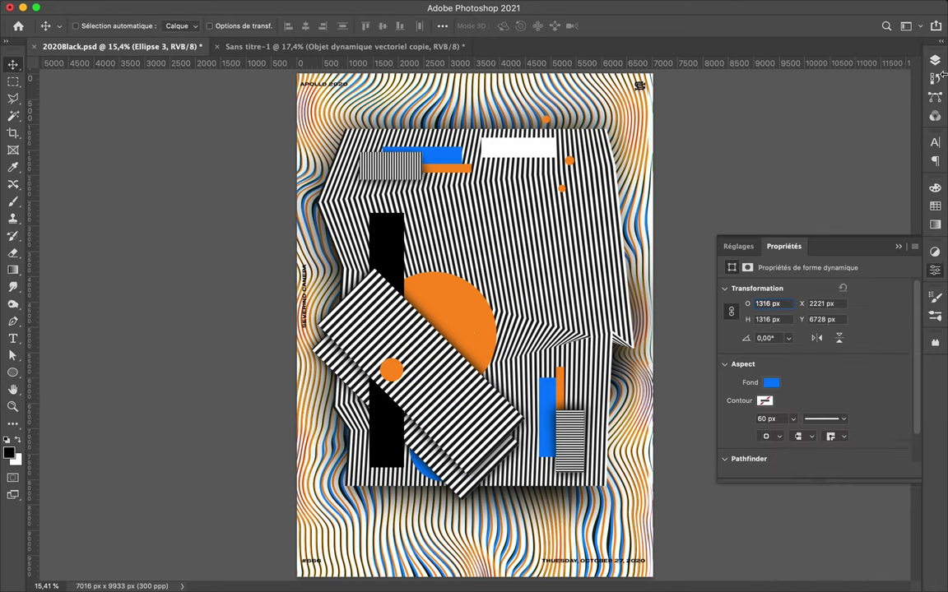
click(935, 61)
drag(772, 370, 774, 279)
mouse_move(426, 479)
mouse_down()
mouse_move(411, 445)
mouse_move(451, 418)
mouse_up()
key(ctrl+bracketright)
Scatter small blue circles over the striped slabs and the lower left
key(u)
drag(393, 288, 421, 316)
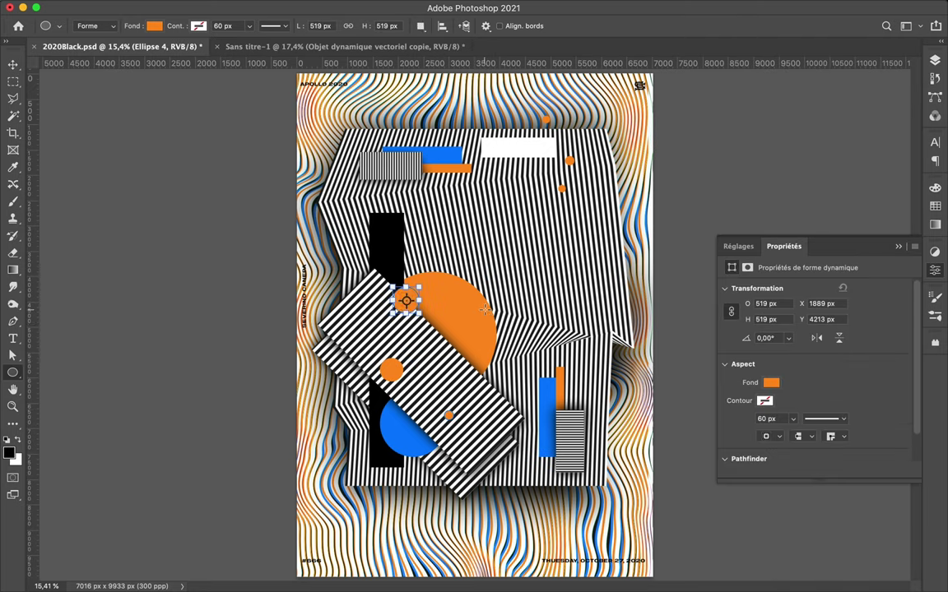
click(154, 26)
drag(314, 491, 329, 506)
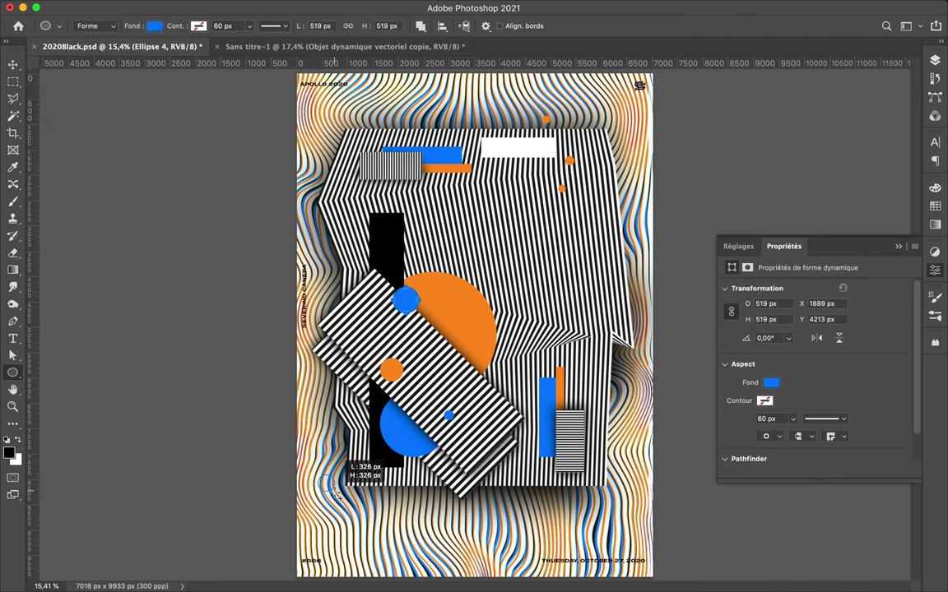
mouse_move(464, 365)
mouse_down()
mouse_move(501, 400)
mouse_move(455, 375)
mouse_up()
key(v)
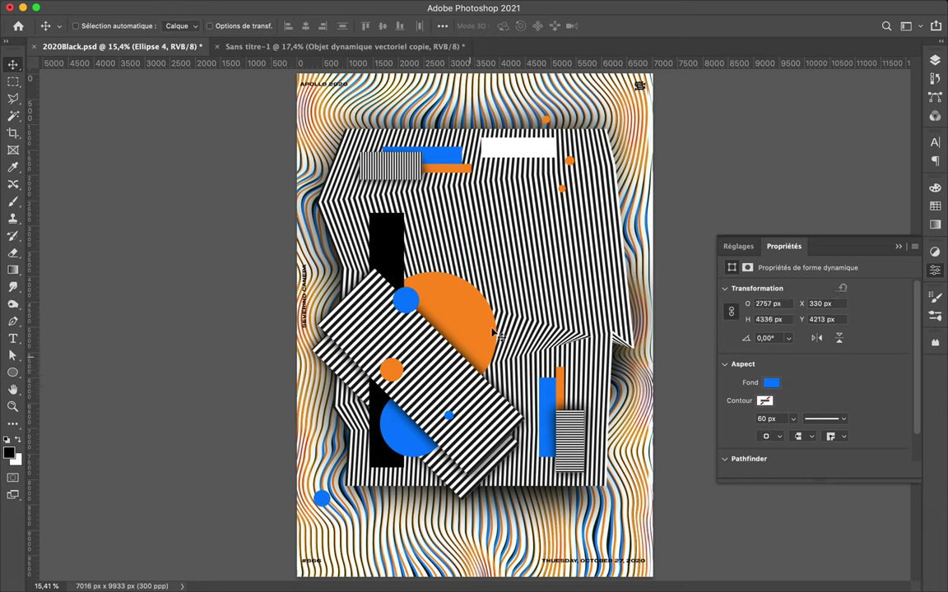
key(F7)
scroll(823, 329, down, 10)
click(823, 513)
Place a striped circle layer between Calque 5 and Calque 6 and shrink it onto the orange circle
click(13, 82)
click(49, 89)
click(881, 564)
drag(823, 514, 822, 141)
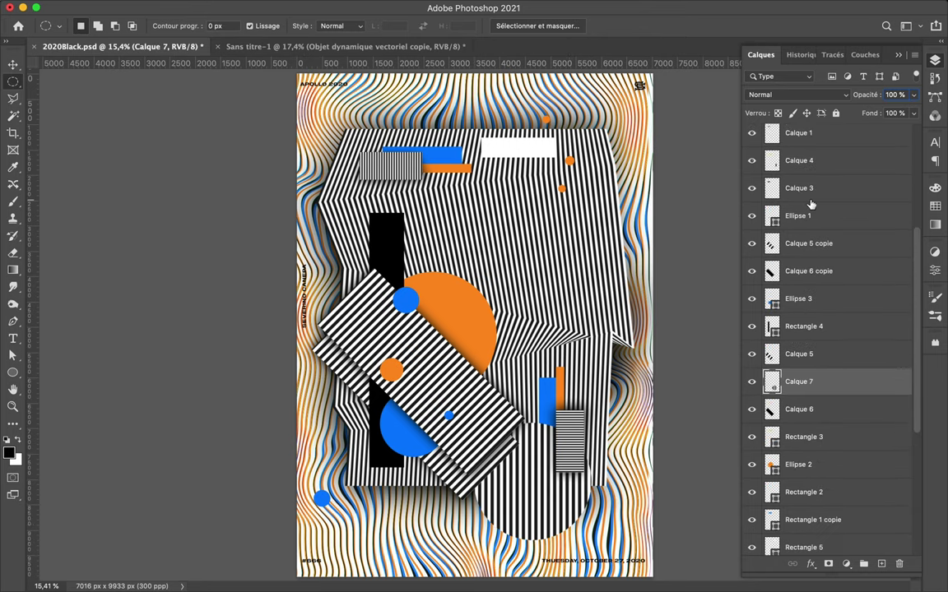
key(v)
drag(480, 433, 531, 287)
key(ctrl+t)
mouse_move(591, 345)
mouse_down()
mouse_move(543, 297)
mouse_move(478, 346)
mouse_move(551, 229)
mouse_up()
key(Return)
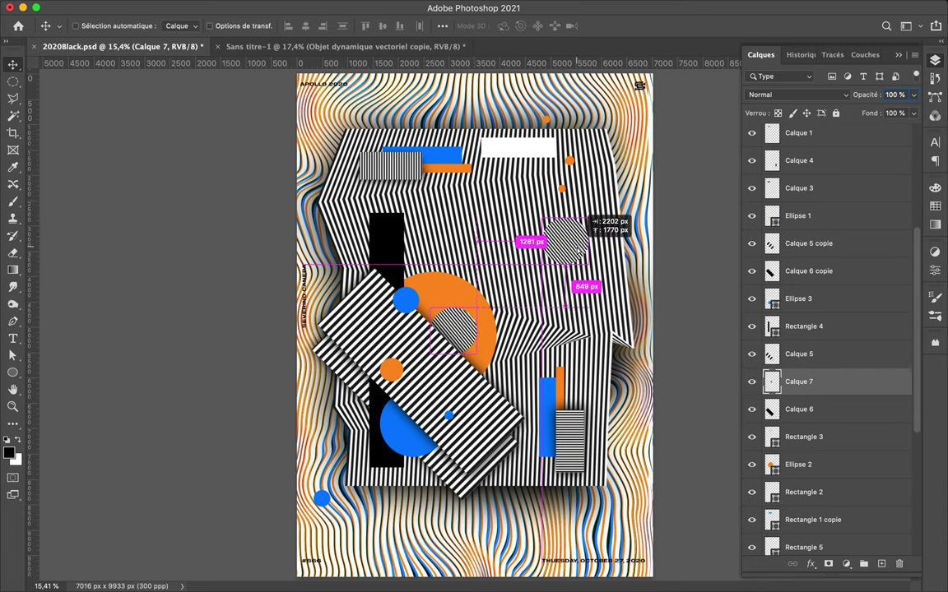
Enlarge a striped circle copy at top right and move its layer below Ellipse 2
key(ctrl+t)
drag(527, 164, 503, 119)
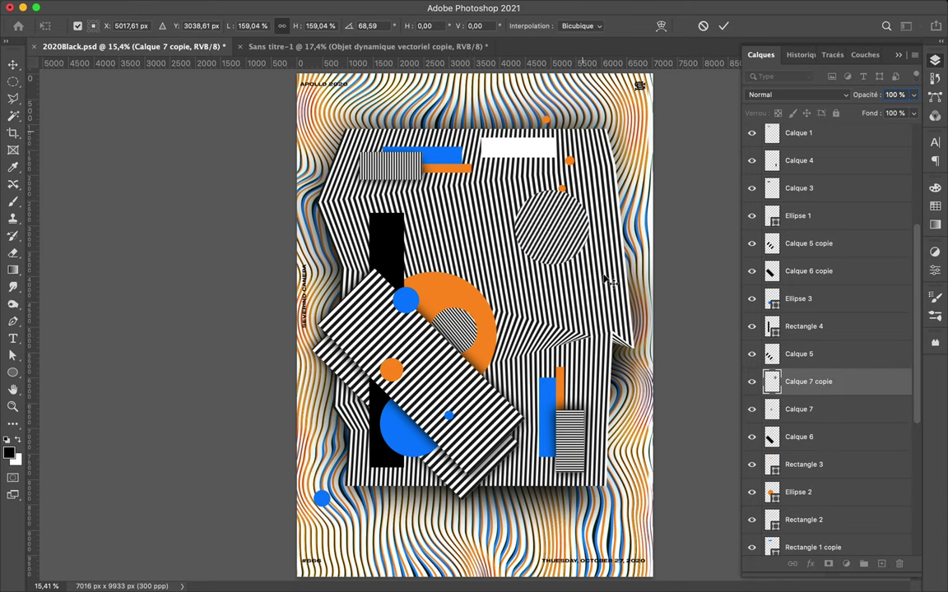
key(Return)
drag(551, 227, 547, 199)
drag(809, 381, 800, 508)
scroll(854, 407, down, 5)
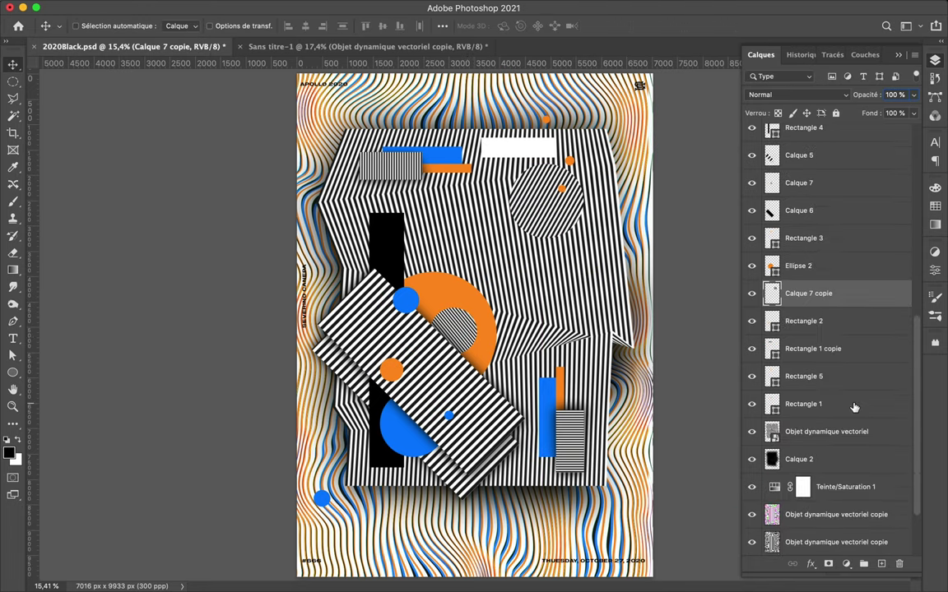
Duplicate the striped circle to the upper left, behind the blue bar
mouse_move(553, 221)
mouse_down()
mouse_move(411, 152)
mouse_move(362, 156)
mouse_move(387, 156)
mouse_up()
key(ctrl+t)
key(Return)
drag(790, 293, 790, 376)
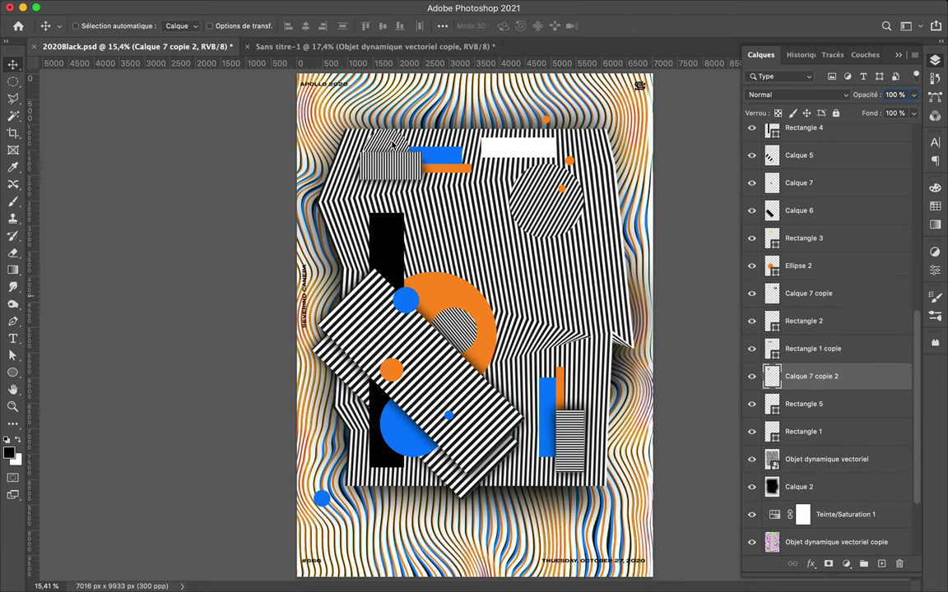
Add an enlarged striped circle copy beside the lower-right square, then marquee part of the stripe pattern
drag(421, 152, 576, 416)
mouse_move(810, 376)
mouse_down()
mouse_move(810, 473)
mouse_move(810, 448)
mouse_up()
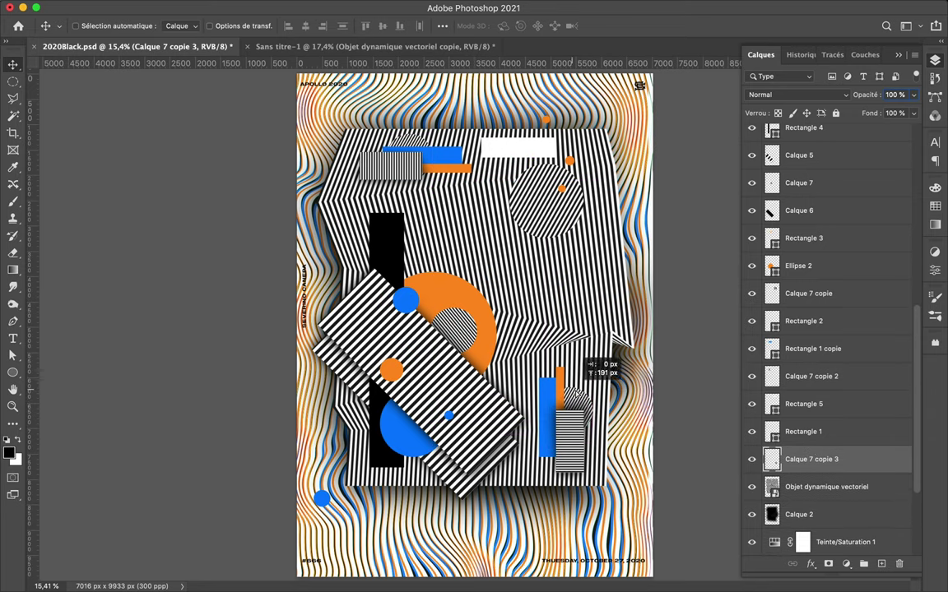
key(ctrl+t)
drag(567, 387, 588, 410)
key(Return)
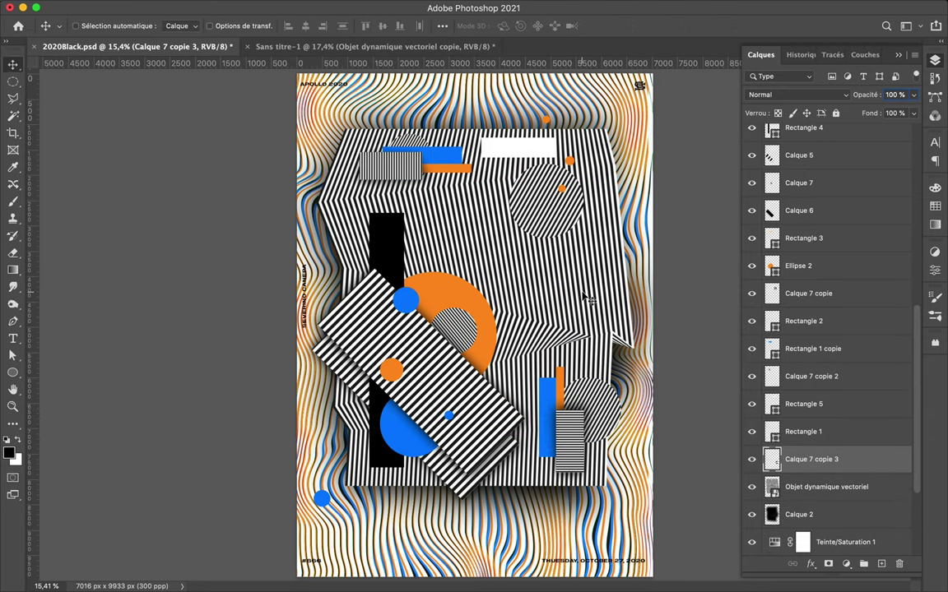
key(m)
drag(411, 262, 421, 401)
Copy a thin horizontal band of the stripe pattern onto its own layer, higher in the stack
scroll(823, 330, down, 5)
click(839, 513)
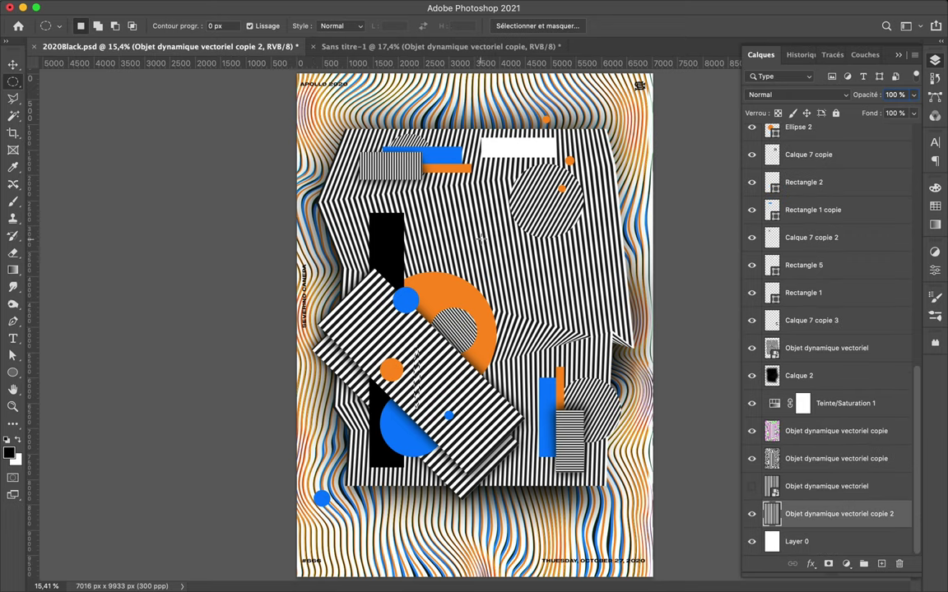
right_click(13, 81)
click(58, 75)
drag(323, 232, 647, 244)
key(ctrl+j)
drag(823, 512, 823, 168)
Rotate the band to vertical, shorten it to about 56%, and place Calque 8 under Calque 6 copie
key(ctrl+t)
drag(668, 247, 633, 338)
drag(581, 115, 637, 259)
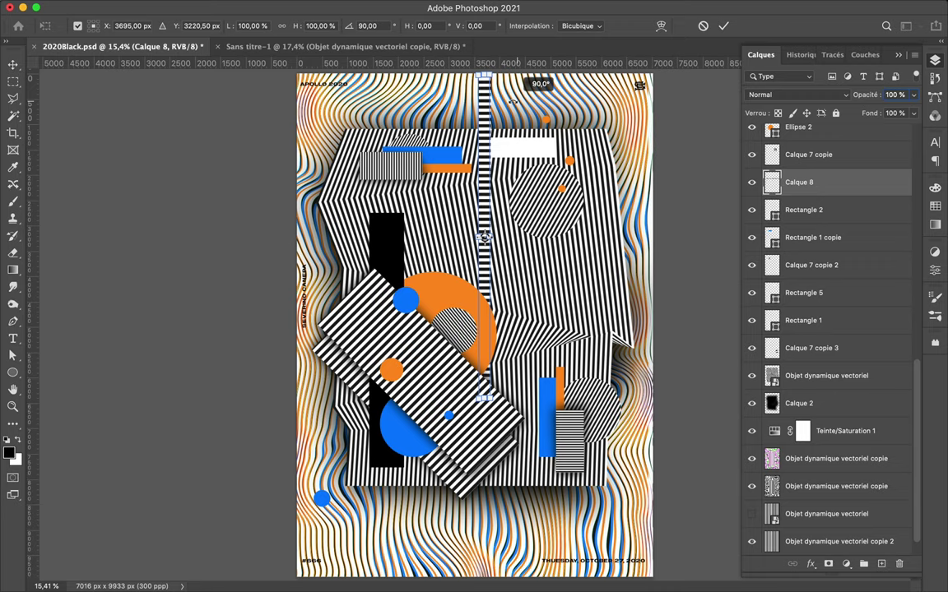
drag(482, 75, 488, 212)
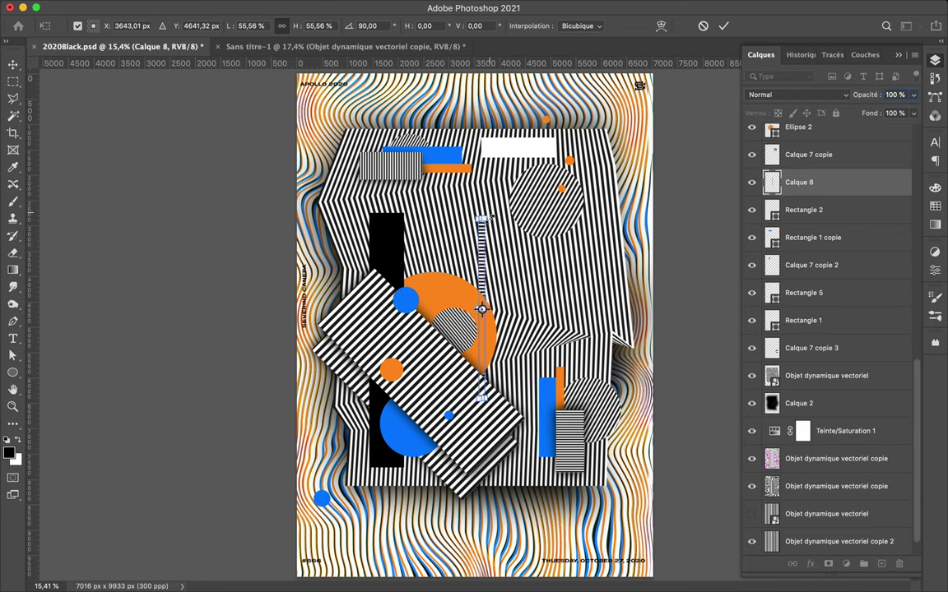
key(Return)
scroll(856, 247, up, 3)
mouse_move(822, 267)
mouse_down()
mouse_move(815, 156)
mouse_move(827, 197)
mouse_up()
key(v)
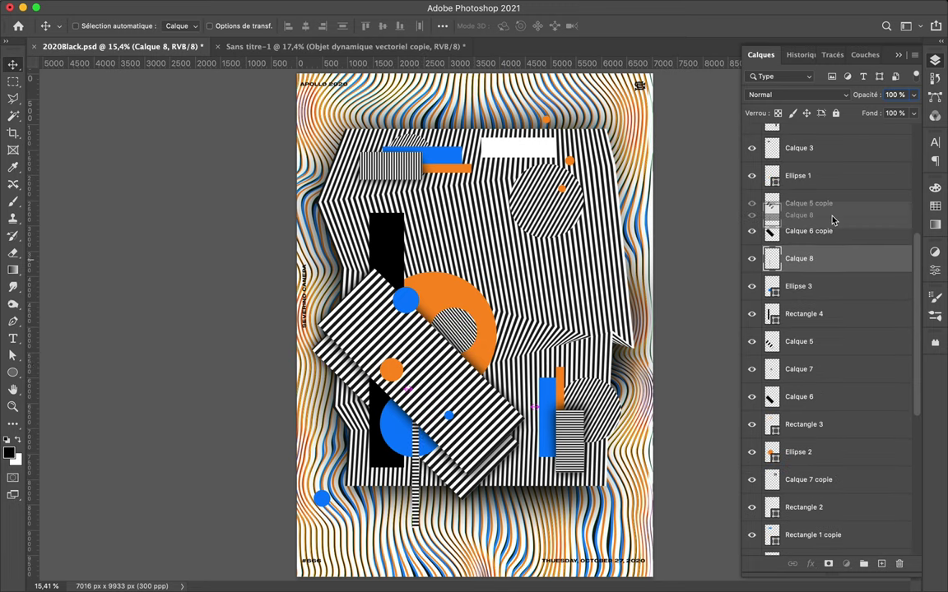
Load the striped circles', Calque 7's and the vertical band's outlines as one selection
click(431, 420)
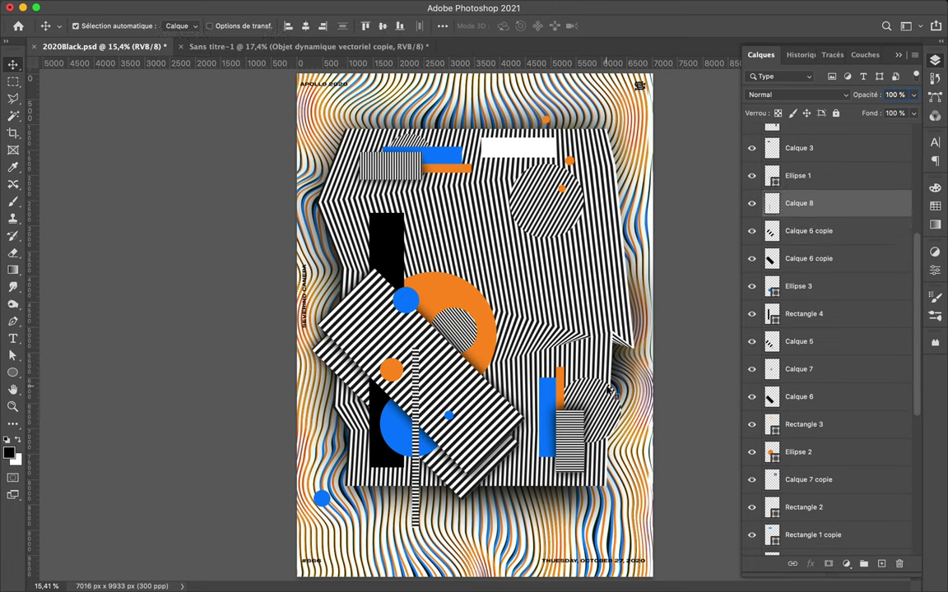
scroll(823, 288, down, 5)
super+click(831, 155)
super+click(831, 237)
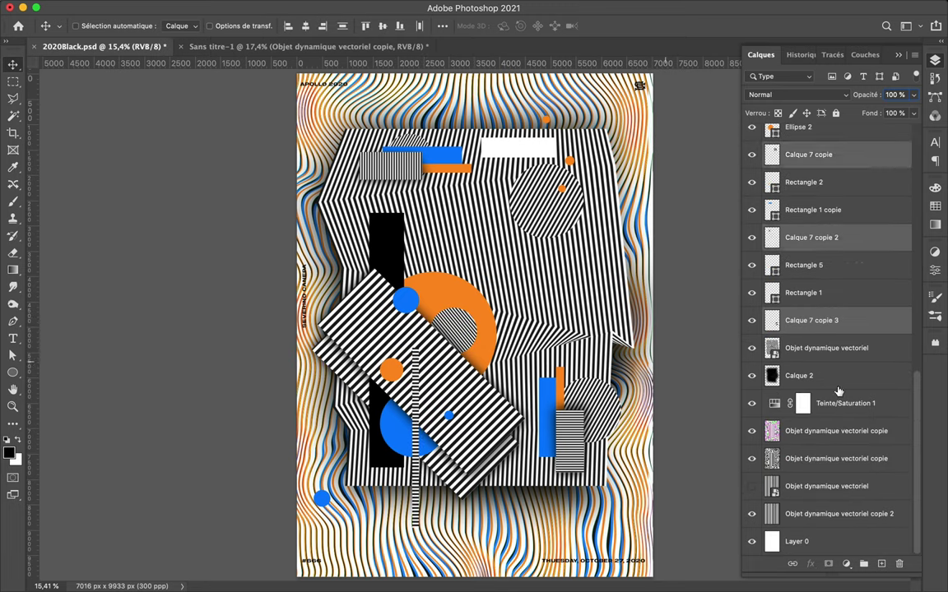
super+click(772, 156)
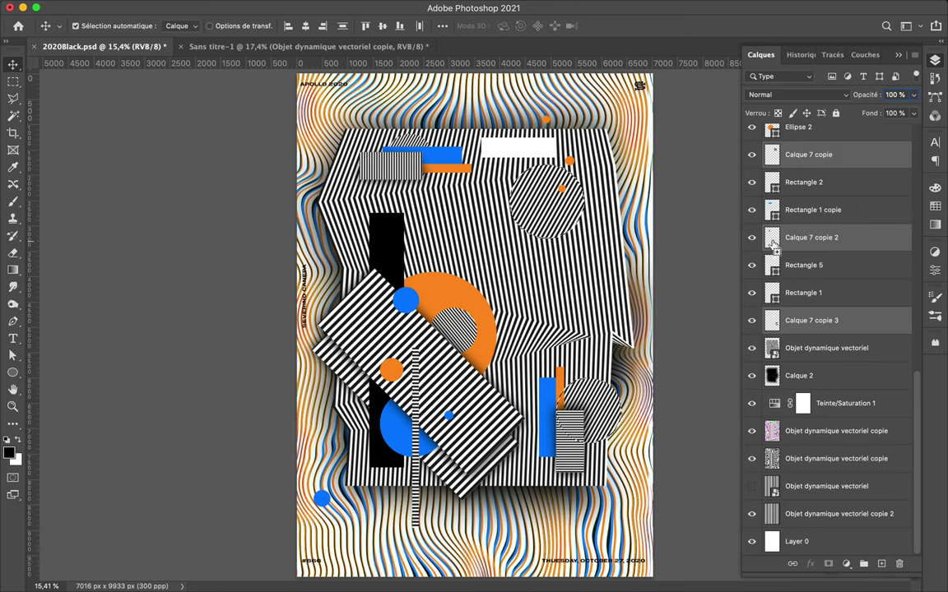
scroll(823, 320, up, 3)
super+click(823, 228)
scroll(823, 263, up, 3)
super+click(822, 247)
scroll(823, 272, up, 2)
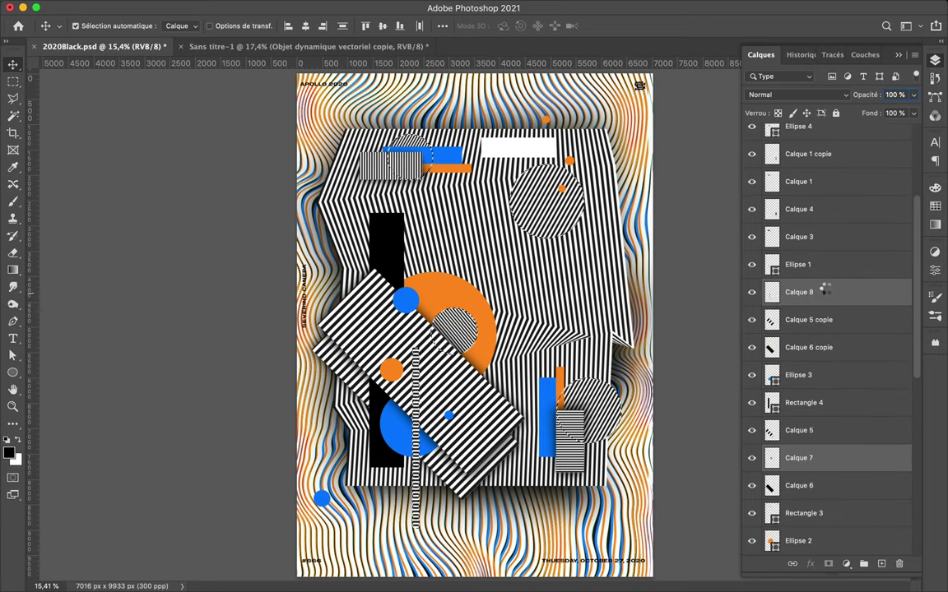
scroll(822, 292, up, 1)
key(super+alt+shift+n)
key(b)
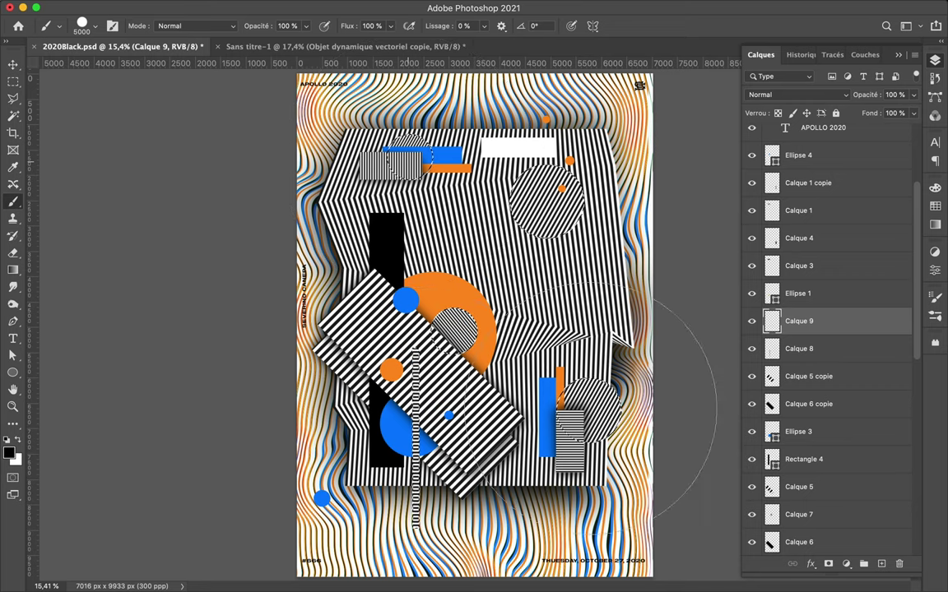
click(494, 177)
click(526, 198)
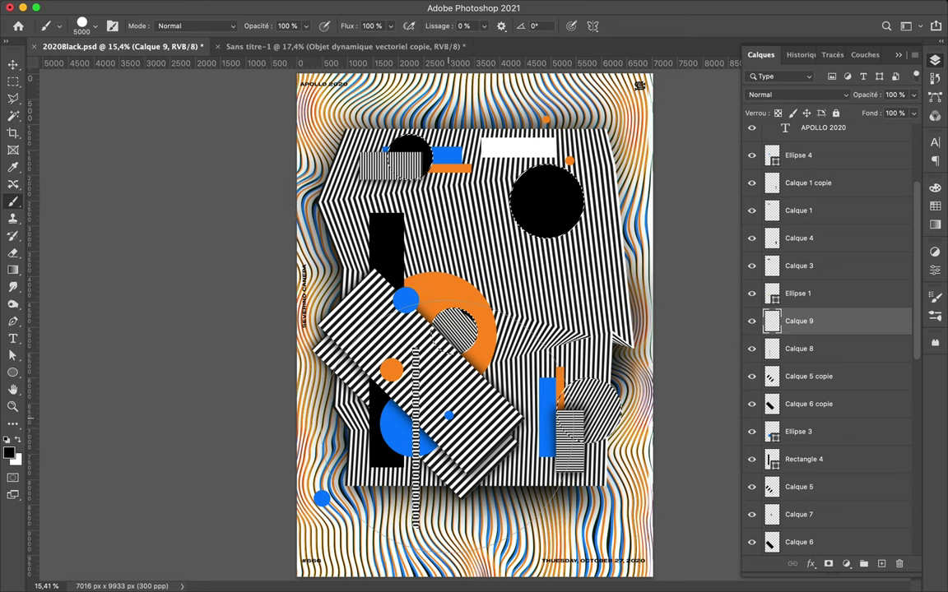
click(448, 395)
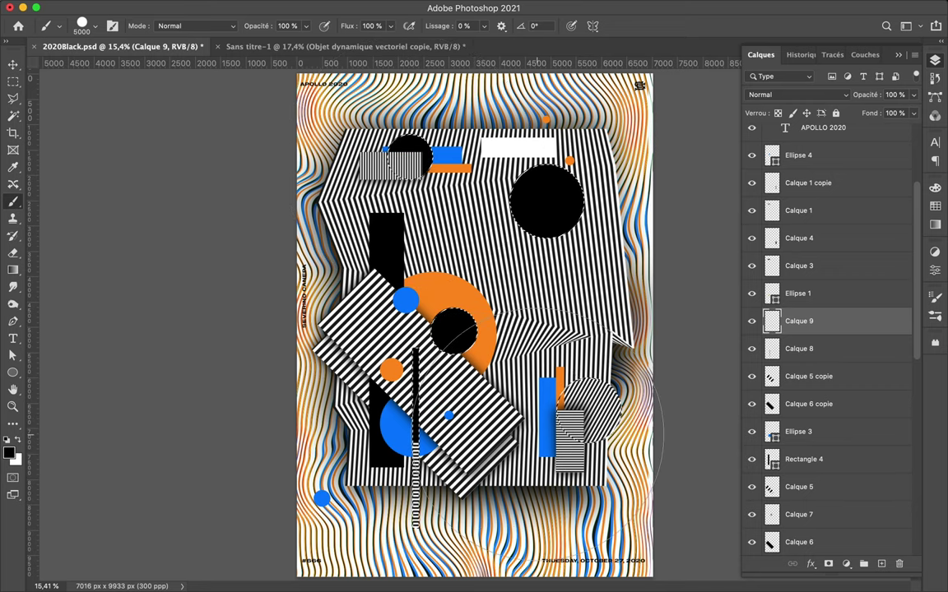
click(590, 405)
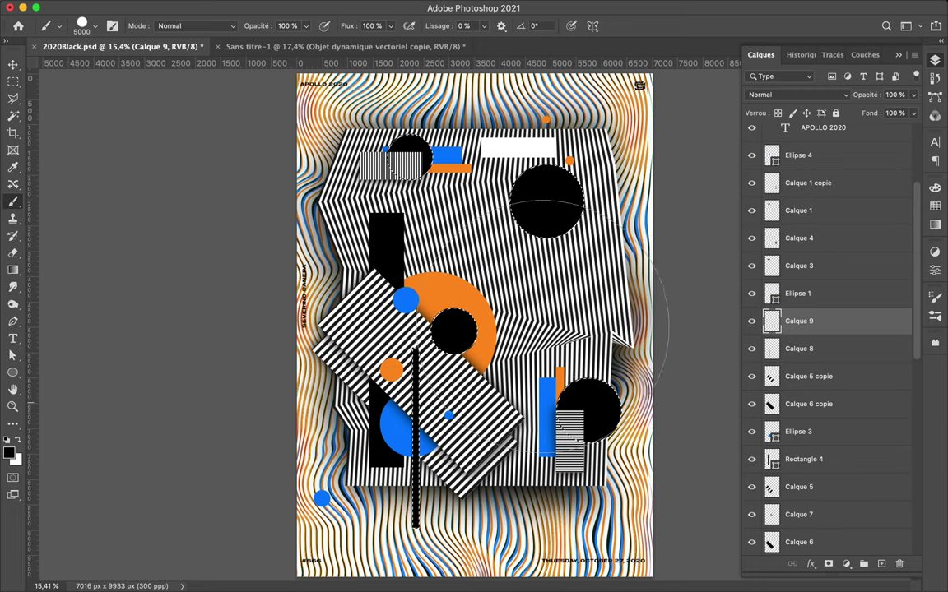
key(m)
key(ctrl+d)
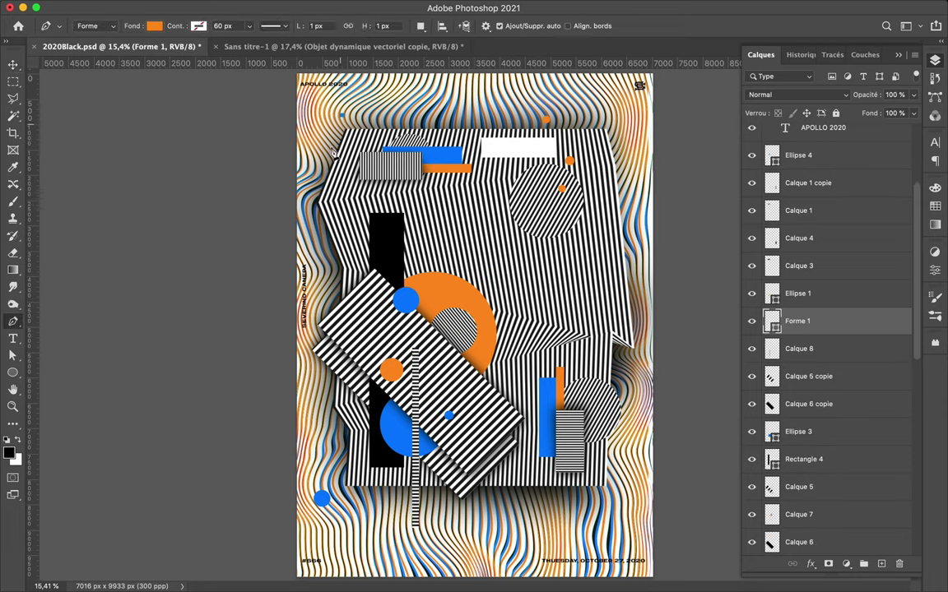
Draw an orange angular shape beneath the stripe layers, nudged up and left
click(513, 127)
mouse_move(779, 322)
mouse_down()
mouse_move(833, 500)
mouse_move(790, 473)
mouse_up()
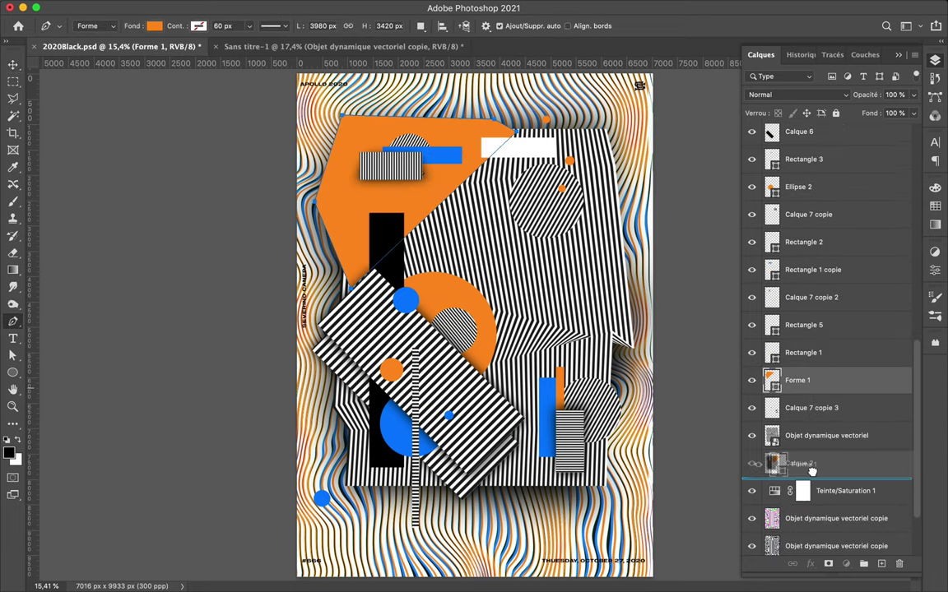
key(v)
drag(354, 128, 344, 119)
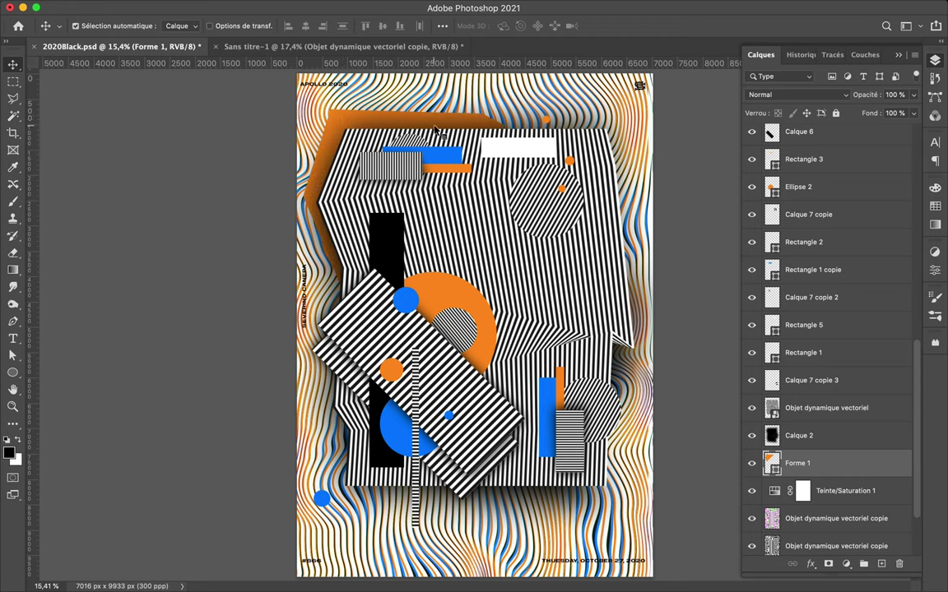
Lower Calque 2's fill to 66% and select the orange shape's path
click(436, 130)
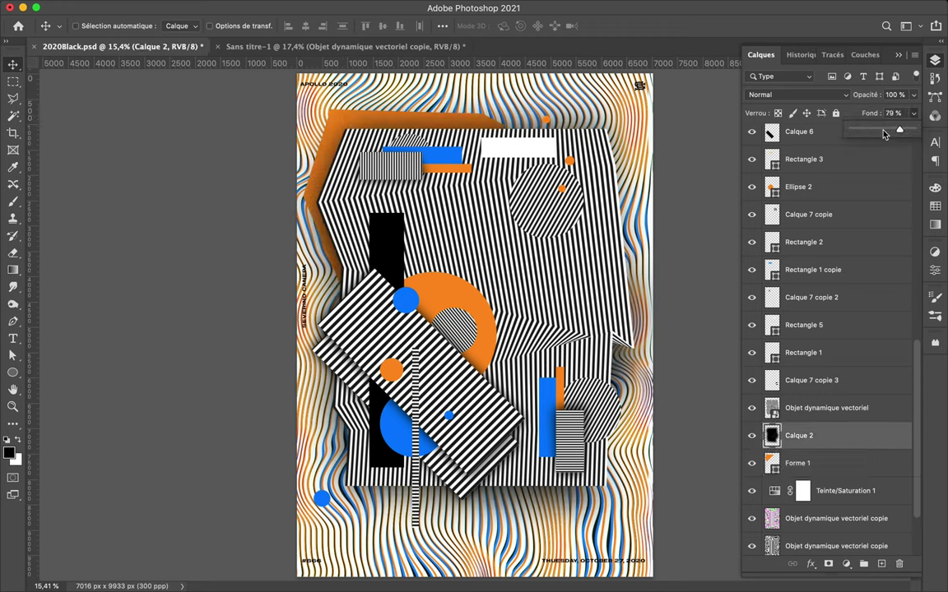
drag(902, 134, 894, 136)
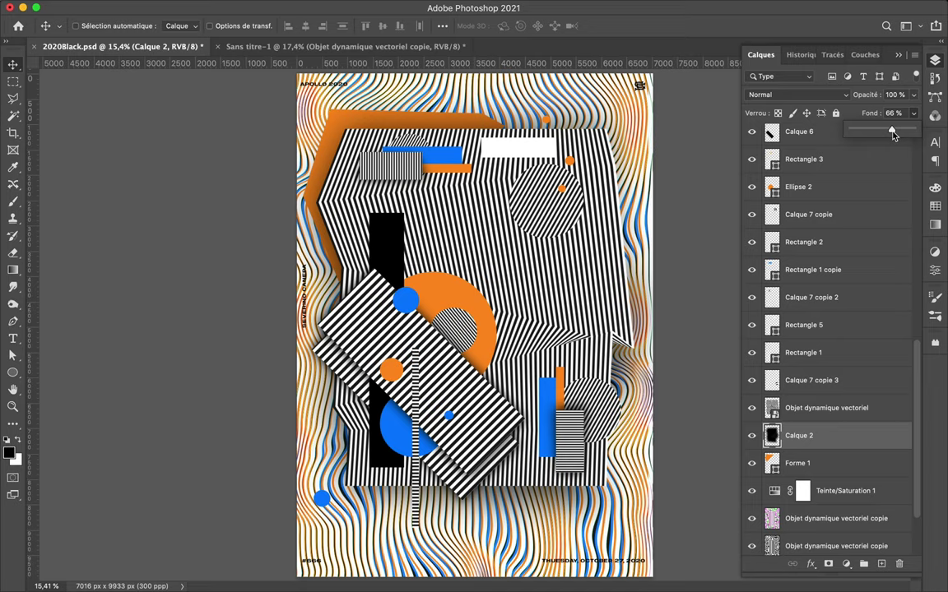
click(334, 121)
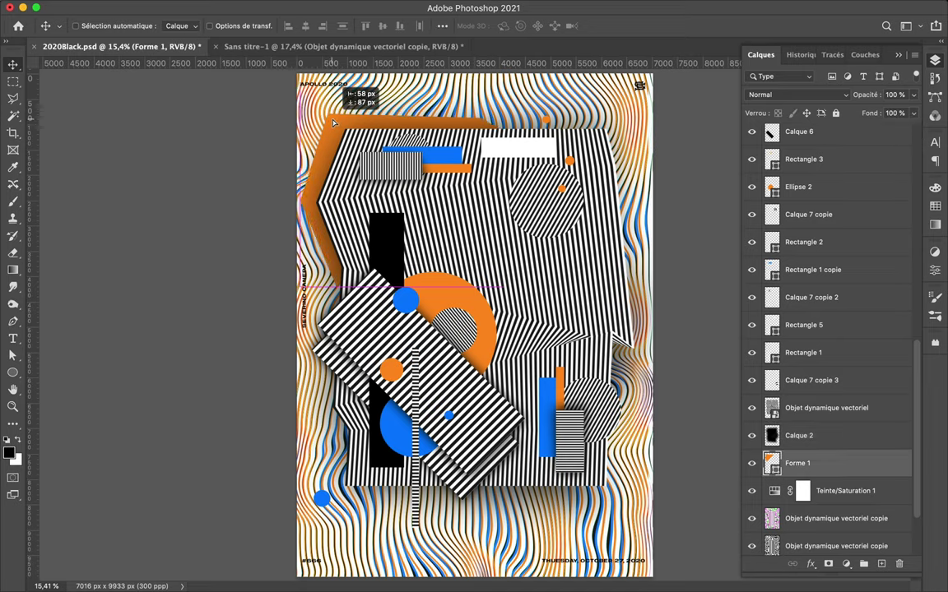
key(a)
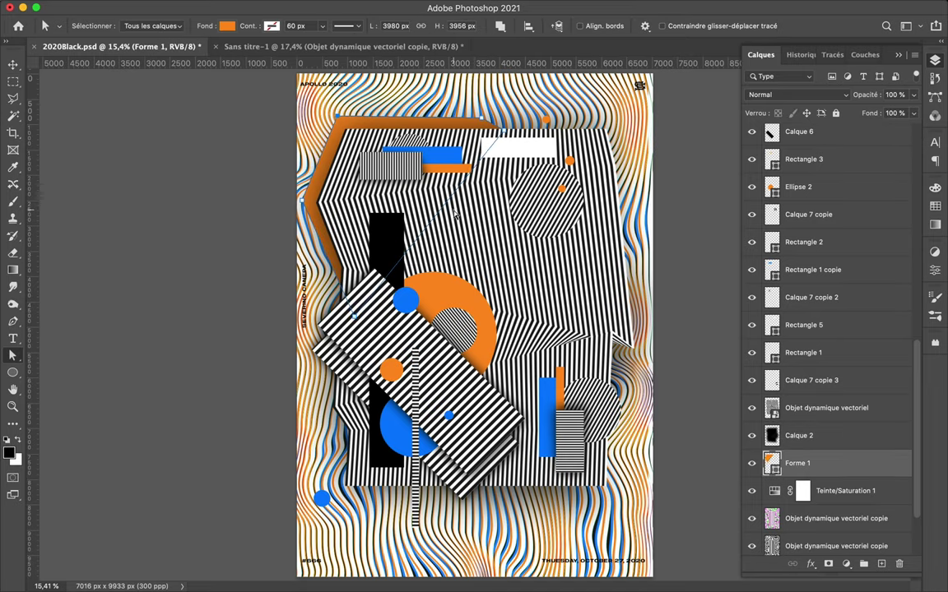
Draw a four-point blue shape behind the striped block's lower right
key(p)
click(626, 281)
click(619, 353)
click(613, 503)
click(527, 502)
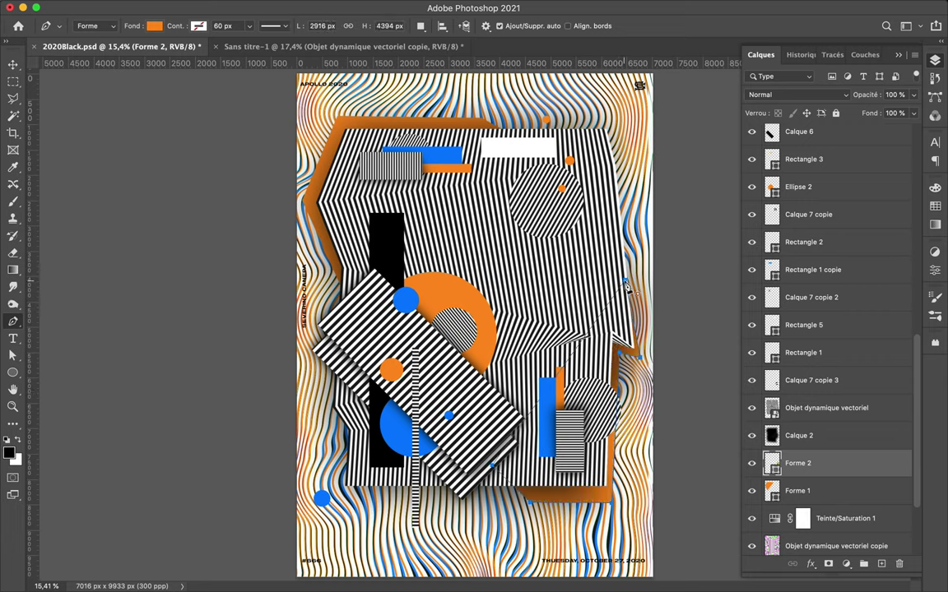
key(a)
click(226, 26)
click(143, 97)
Duplicate the orange arc shifted right and place the copy below Ellipse 2
key(v)
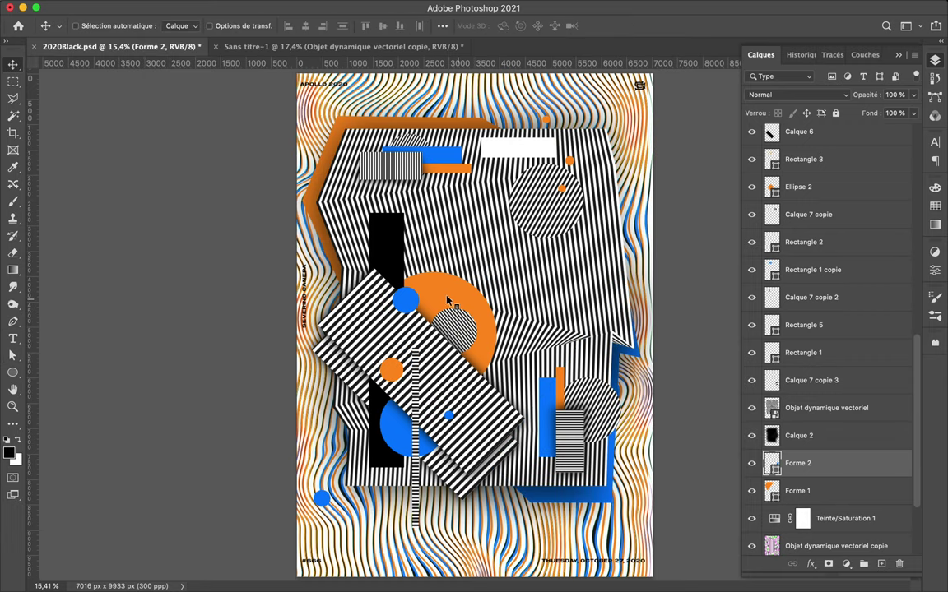
drag(399, 268, 433, 268)
drag(849, 190, 847, 232)
Make the arc copy black and shift it down and right
key(a)
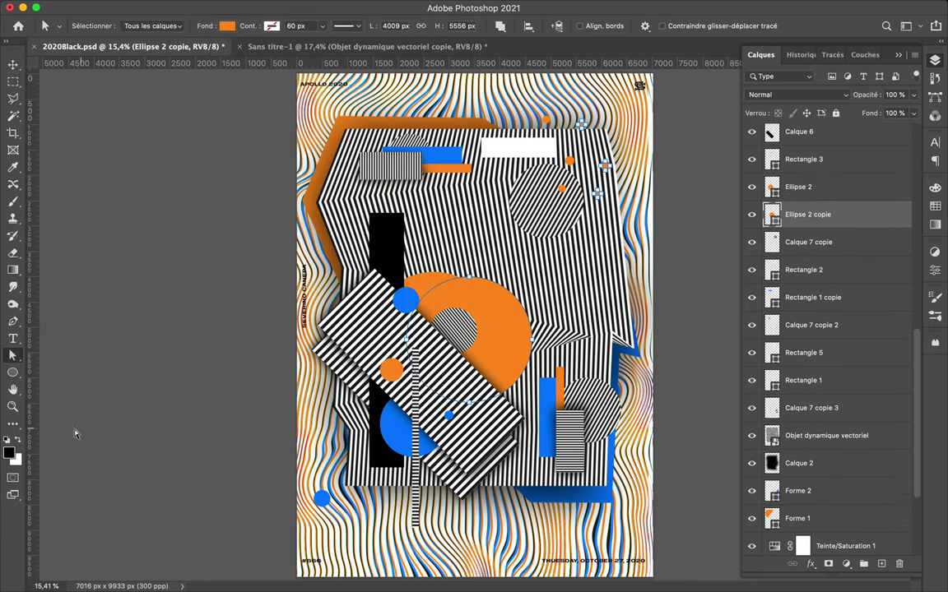
click(226, 25)
click(127, 85)
key(v)
drag(518, 333, 511, 347)
Draw a white circle, Ellipse 5, overlapping the orange arc
key(u)
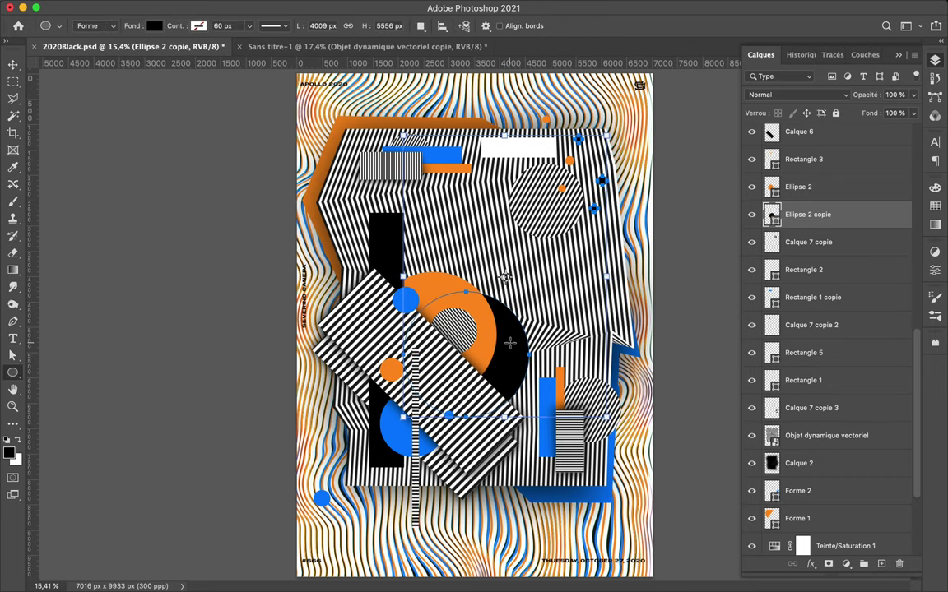
mouse_move(476, 289)
mouse_down()
mouse_move(522, 336)
mouse_move(504, 312)
mouse_up()
click(154, 26)
click(66, 84)
key(v)
key(u)
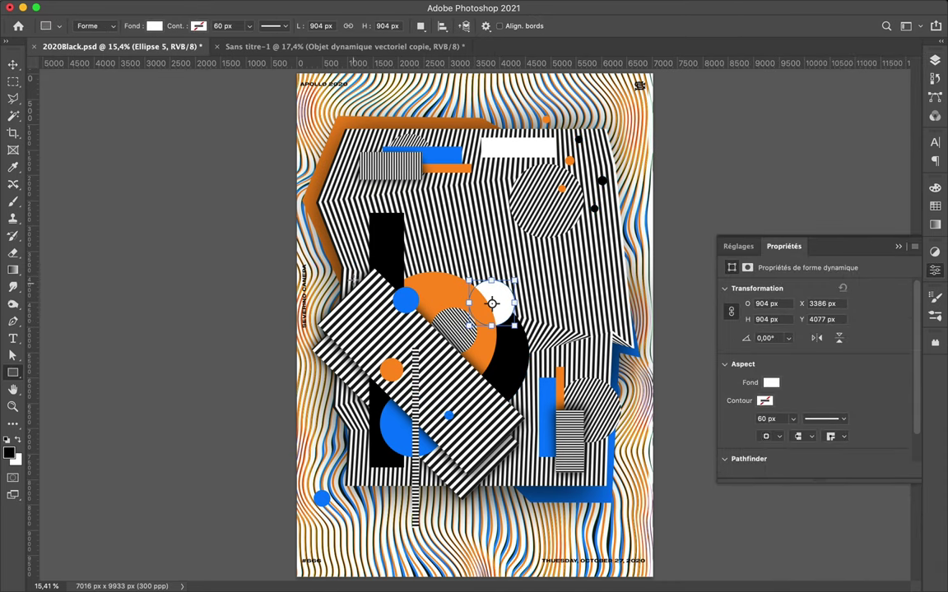
Draw thin white bars: a short one, a tall left bar, a horizontal bar, one beside the blue bar
drag(350, 274, 360, 331)
click(935, 59)
mouse_move(842, 248)
mouse_down()
mouse_move(825, 149)
mouse_move(816, 262)
mouse_up()
drag(414, 344, 422, 441)
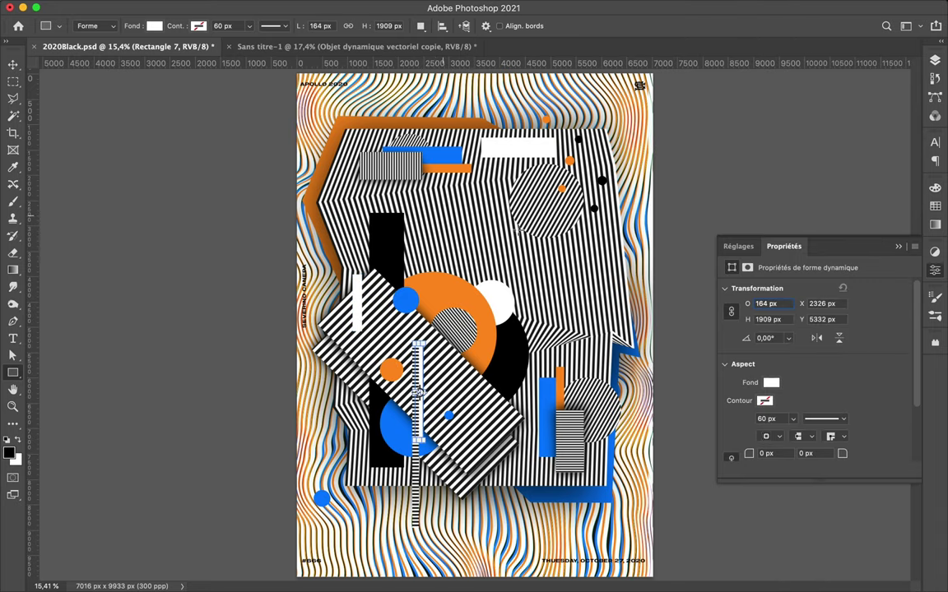
drag(335, 356, 391, 367)
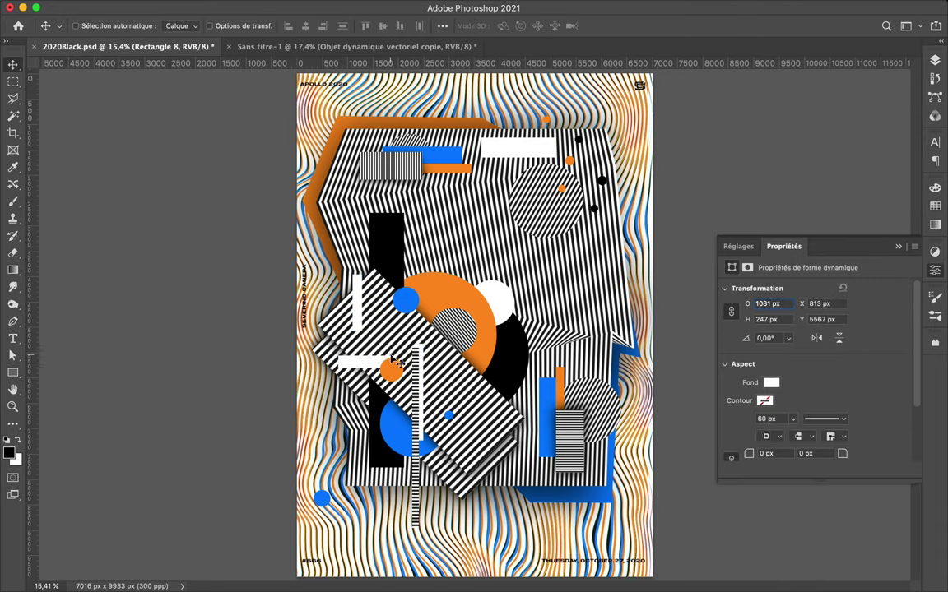
drag(574, 357, 590, 423)
Add a long white bar near the bottom, shortened slightly from the left
key(v)
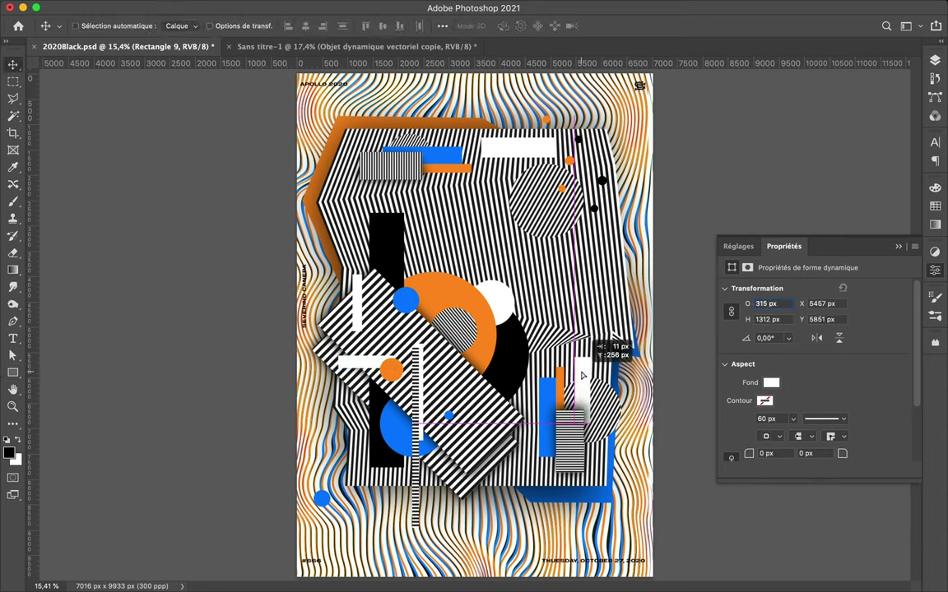
key(u)
drag(474, 470, 570, 480)
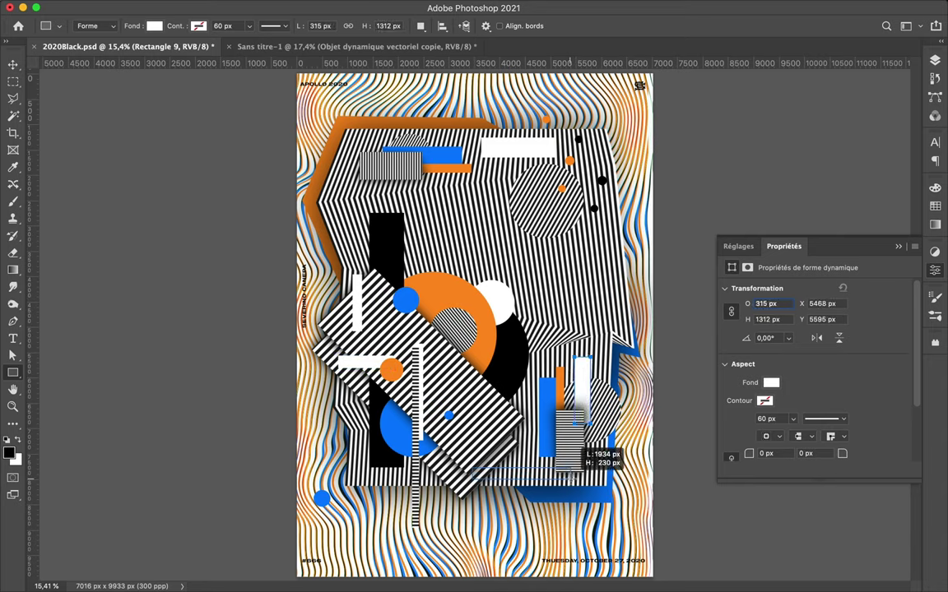
key(v)
key(ctrl+t)
drag(473, 475, 482, 475)
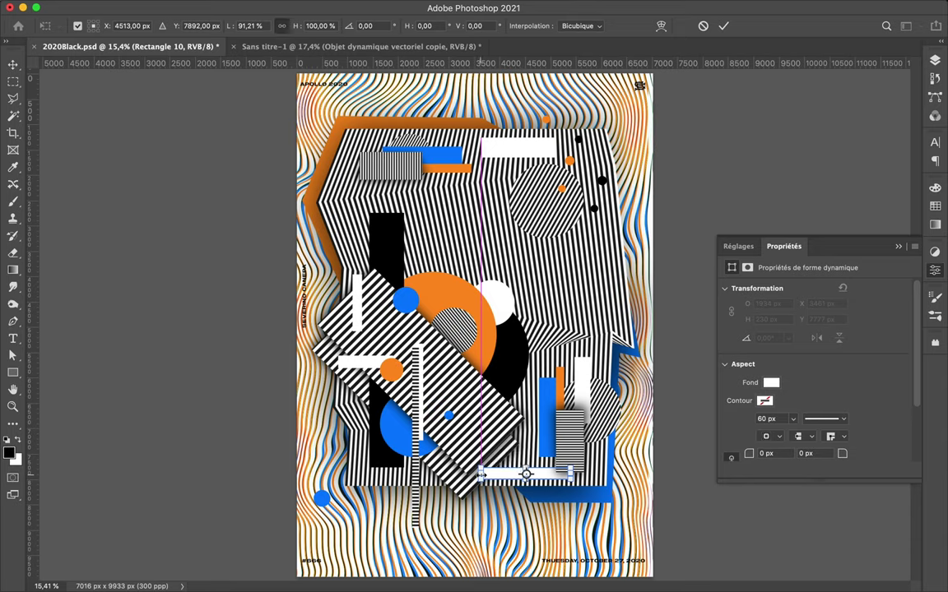
key(Return)
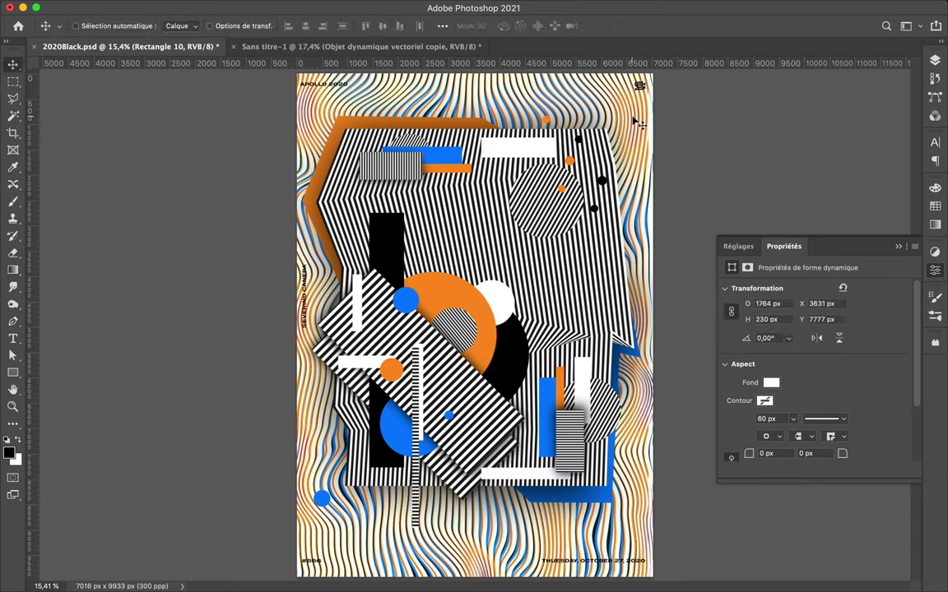
Draw a small white block near the top-left stripes
key(u)
drag(365, 135, 389, 172)
key(v)
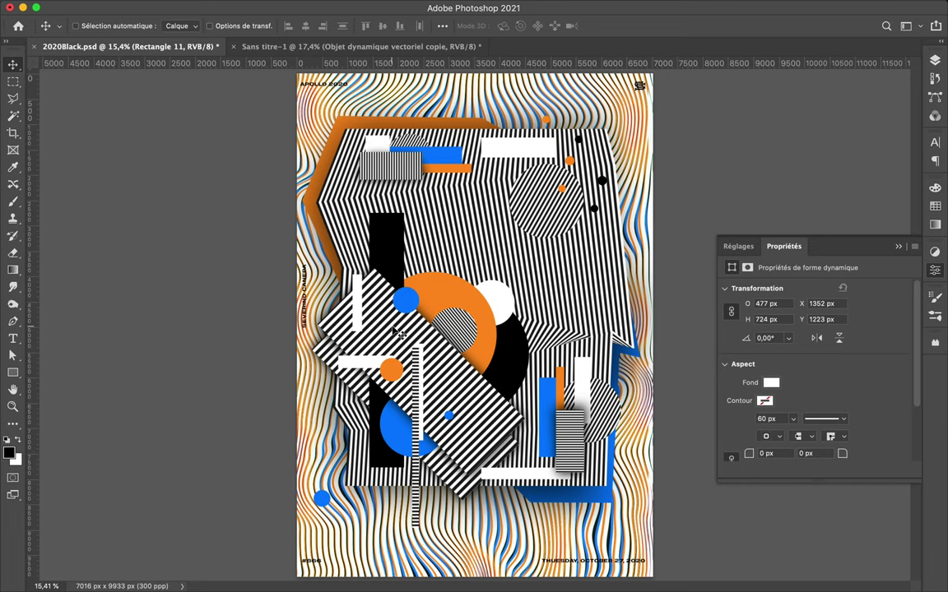